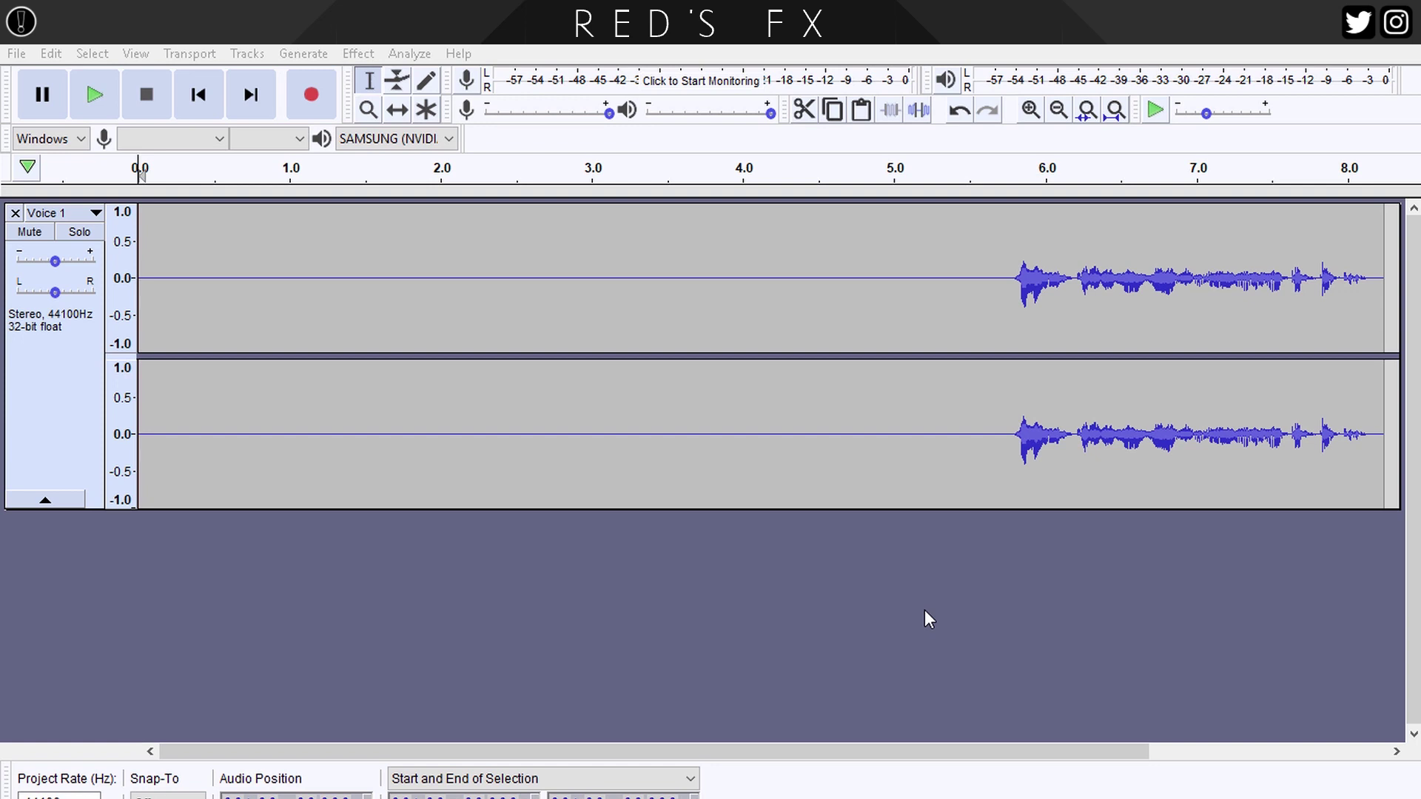
ctrl+scroll(913, 592, down, 2)
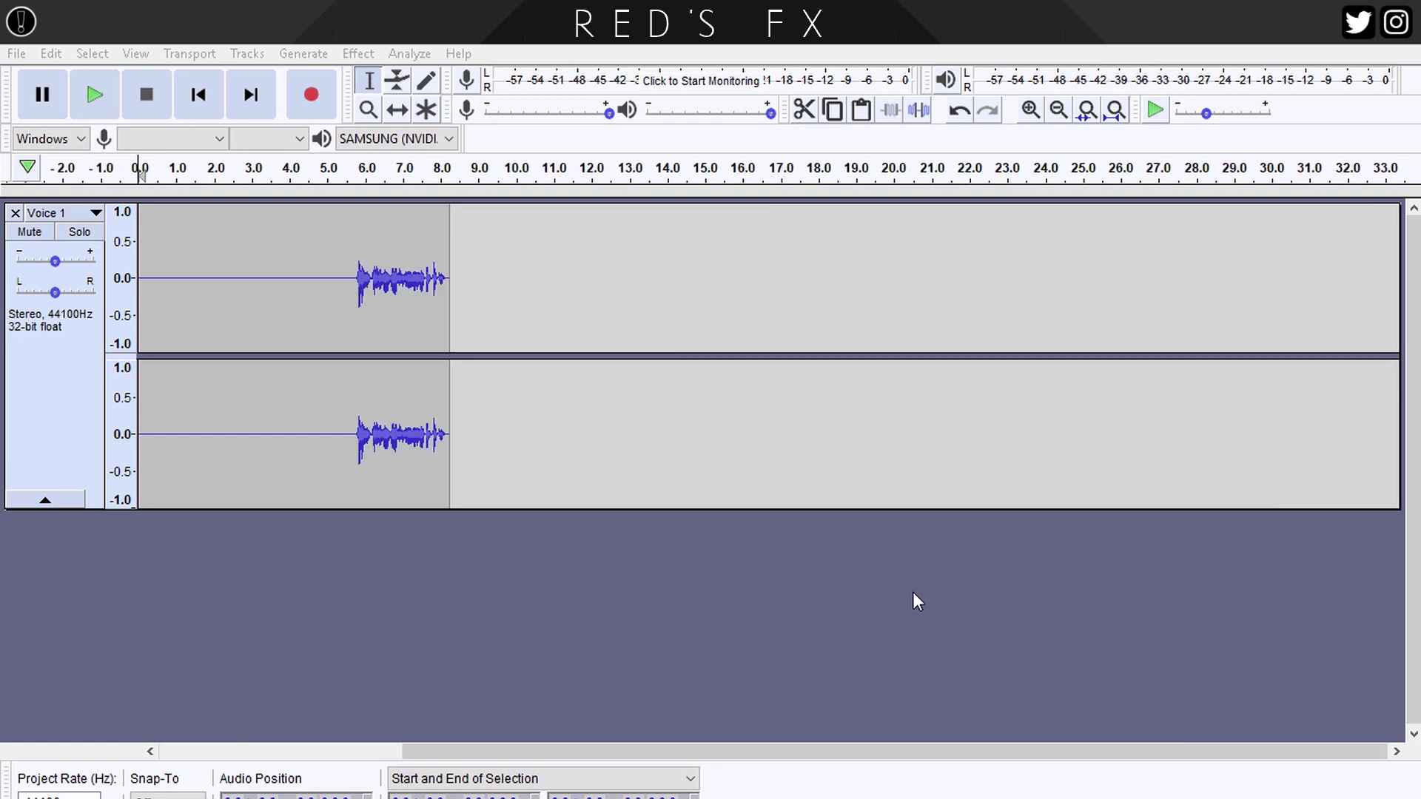
ctrl+scroll(913, 592, up, 1)
drag(734, 752, 451, 751)
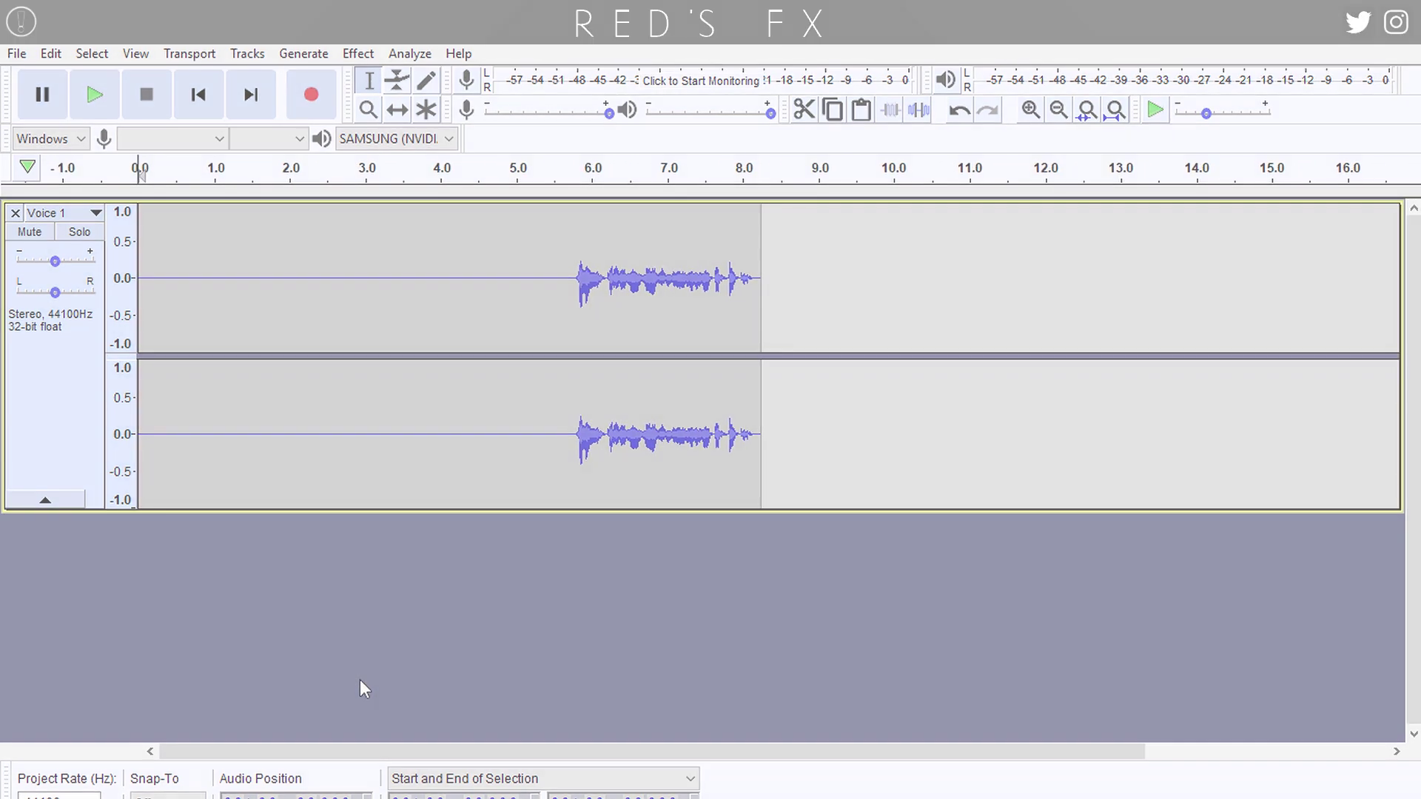
key(space)
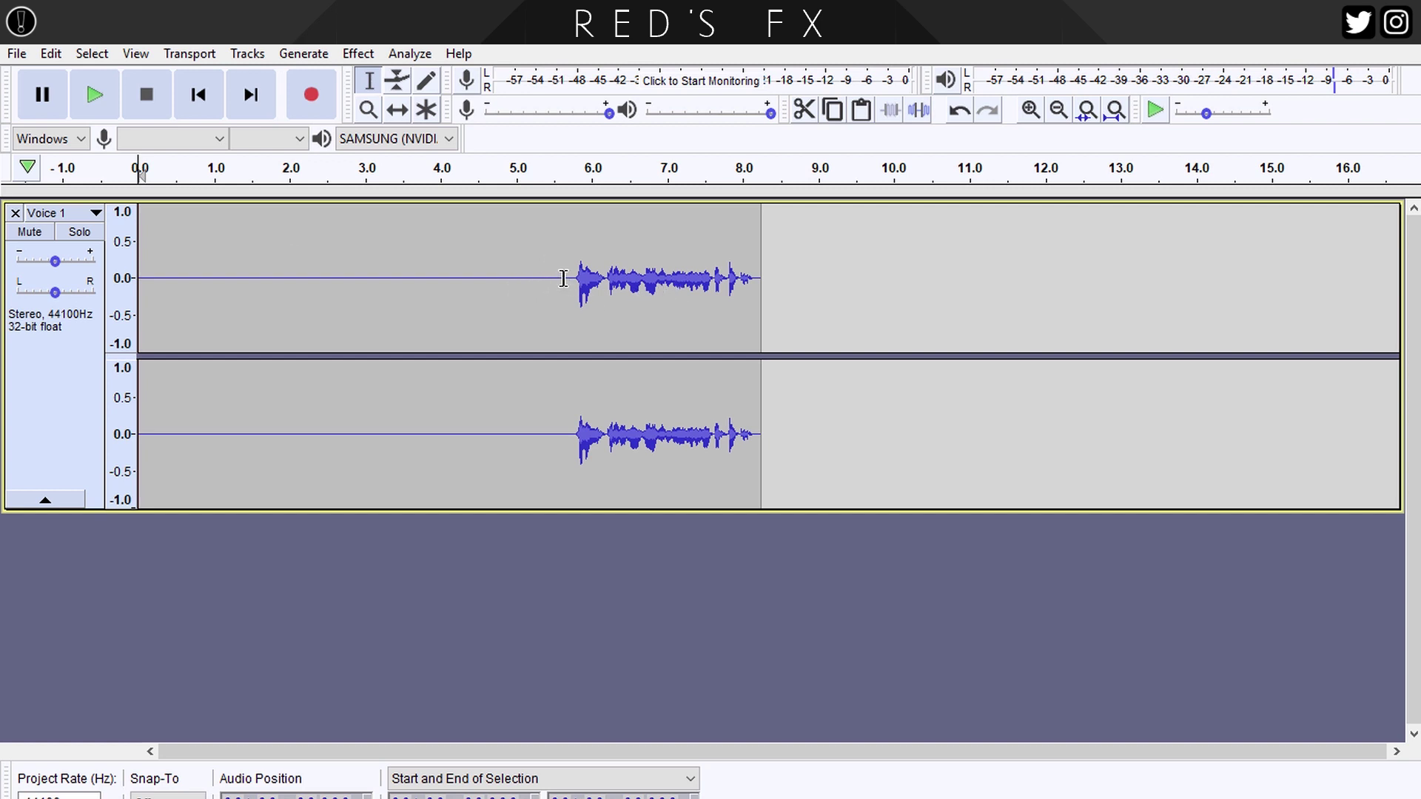
Step: Capture a noise profile from the silent opening 5.7 seconds, then select the whole recording
drag(568, 278, 138, 281)
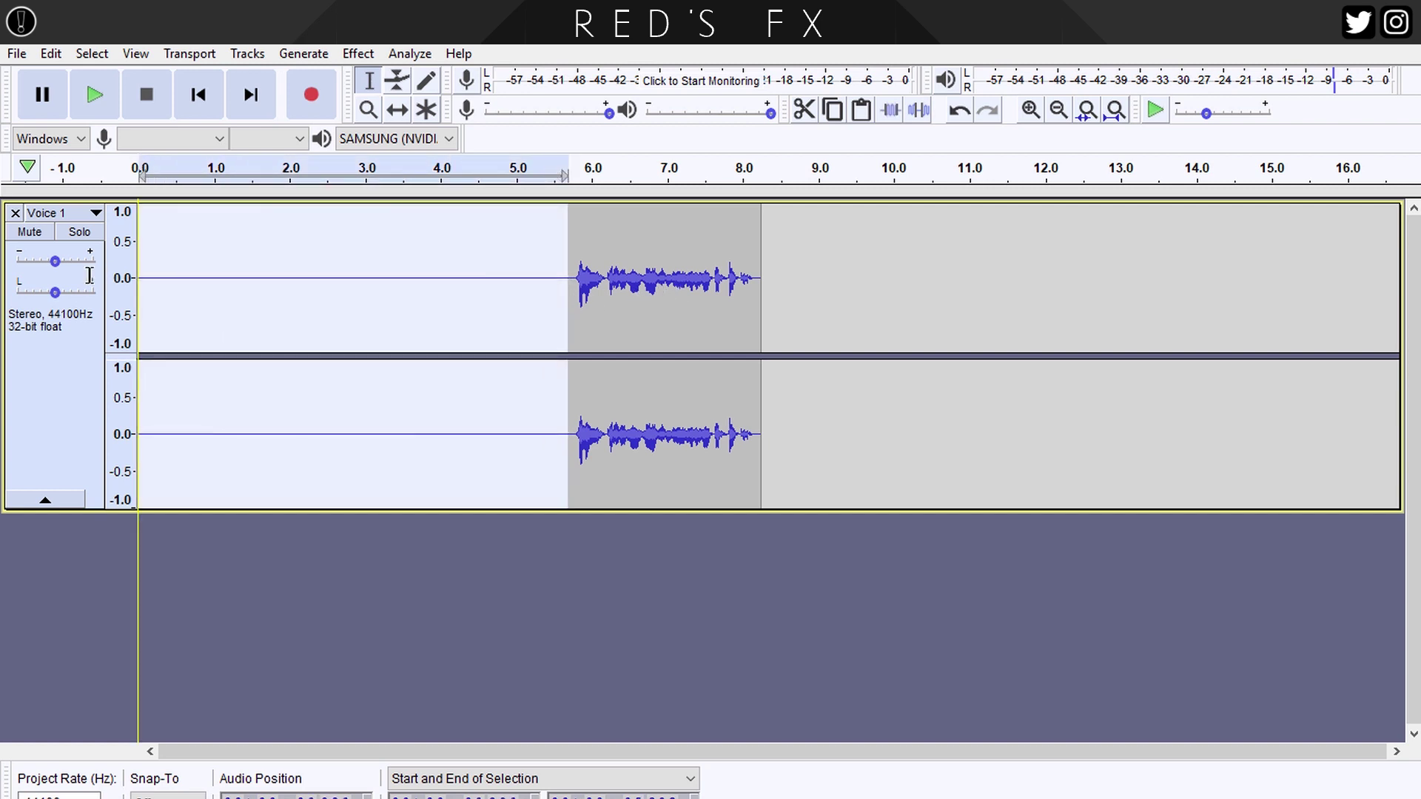
click(359, 53)
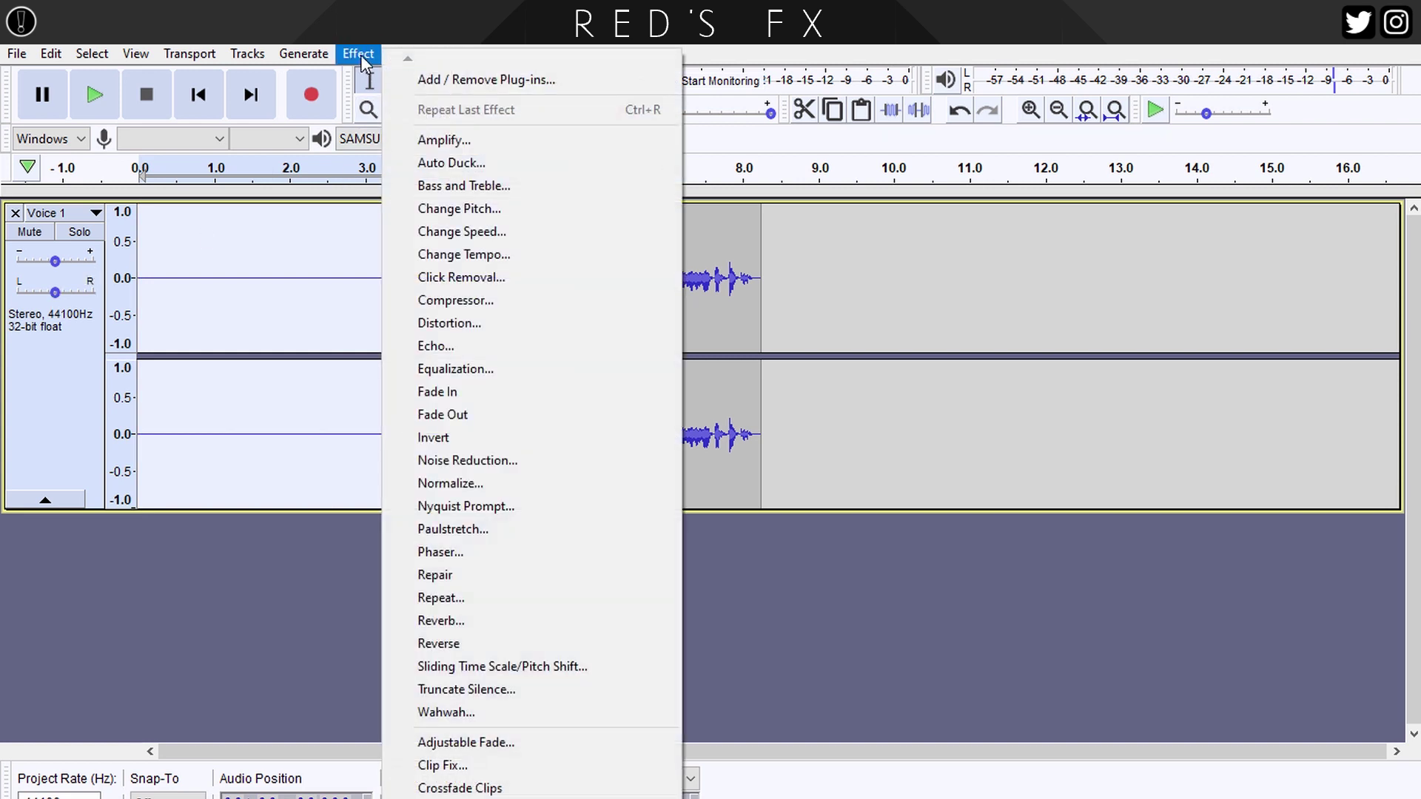
click(468, 461)
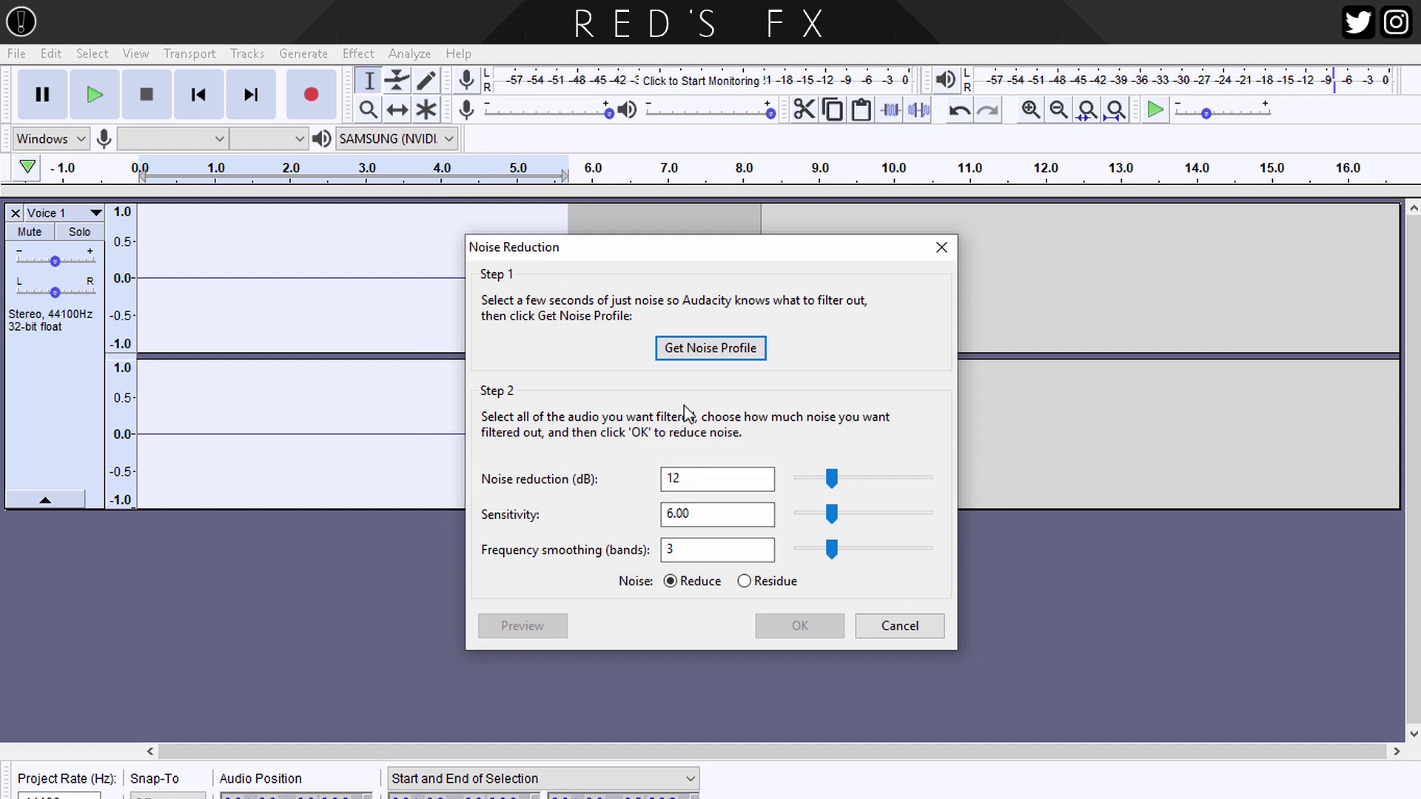
click(710, 350)
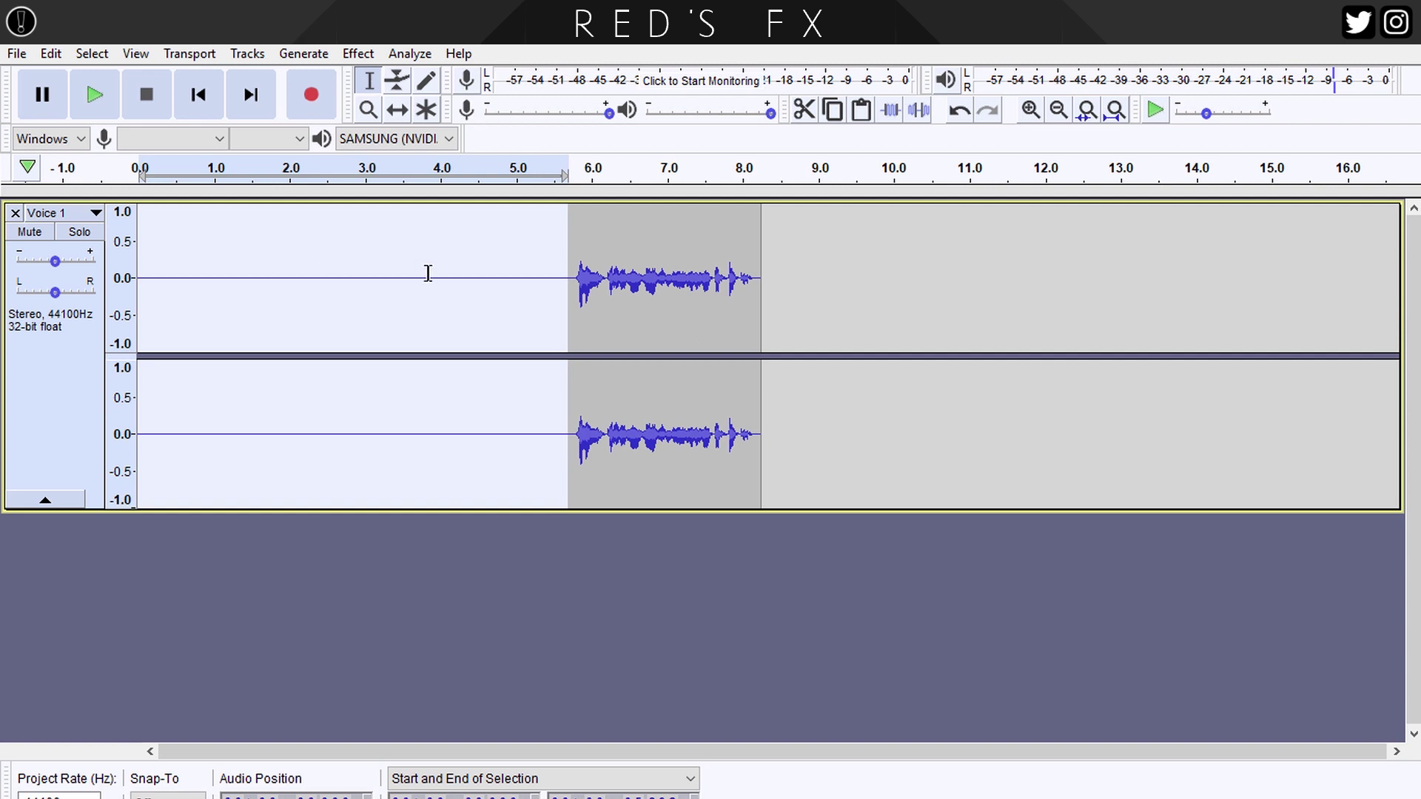
key(space)
key(ctrl+a)
key(space)
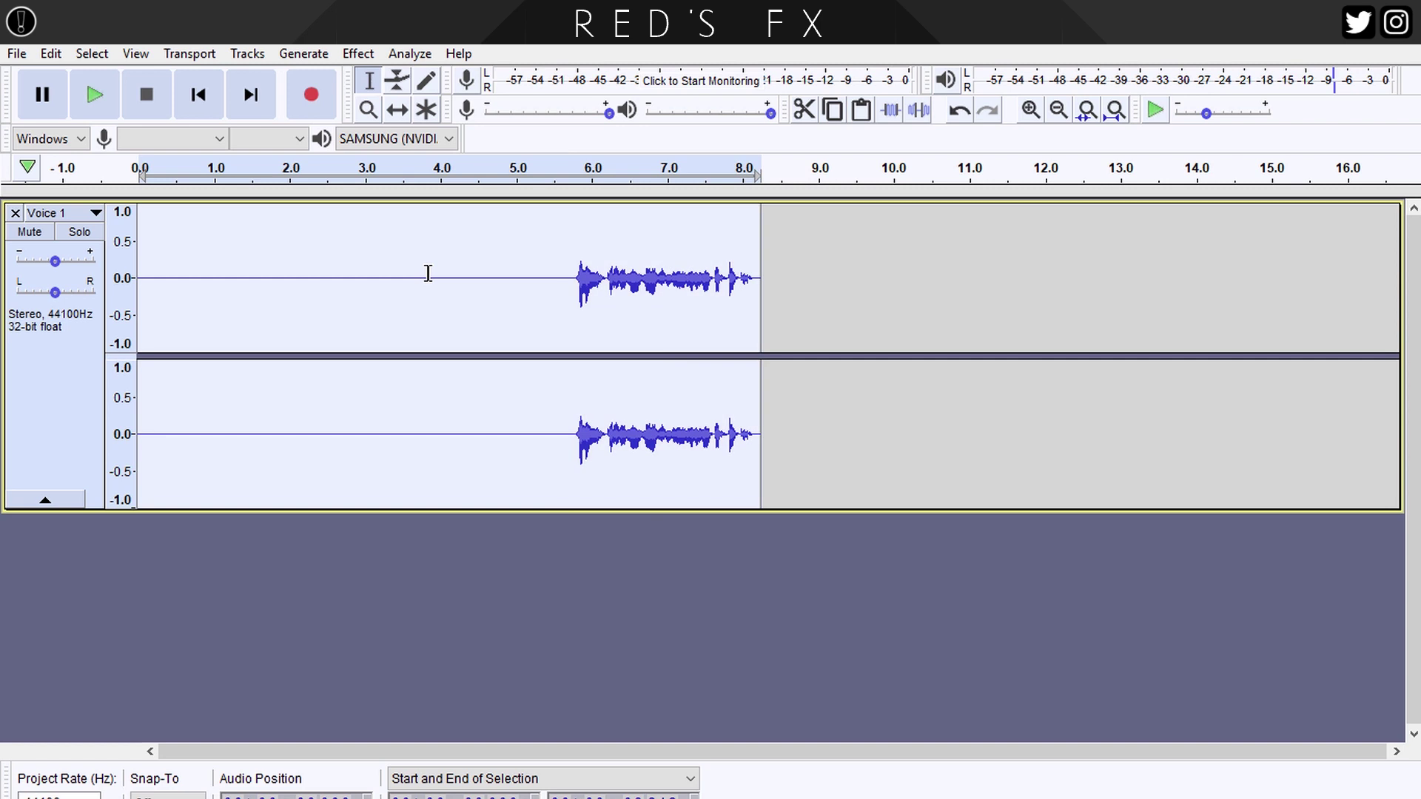
Step: Apply Noise Reduction to the entire recording using the captured profile
click(359, 55)
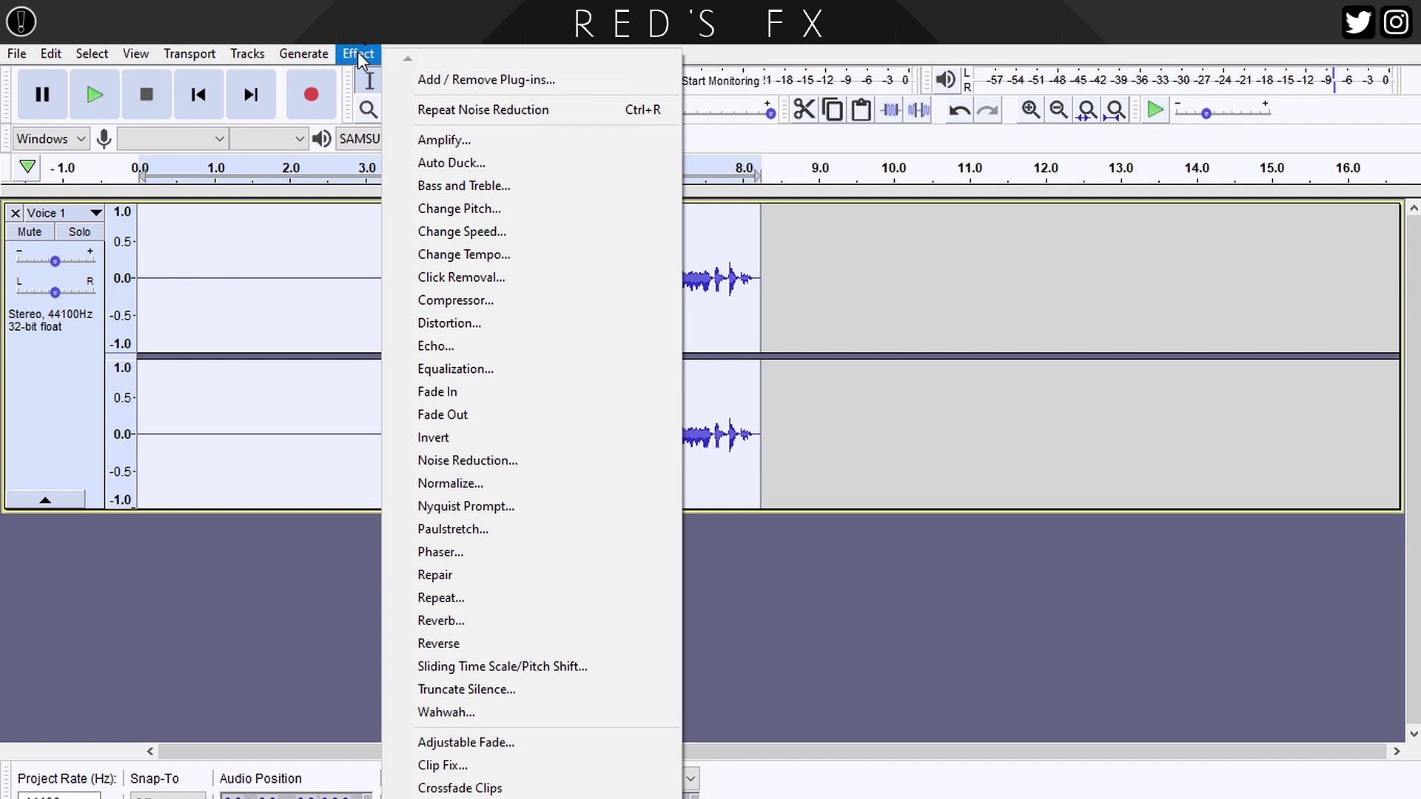
click(487, 461)
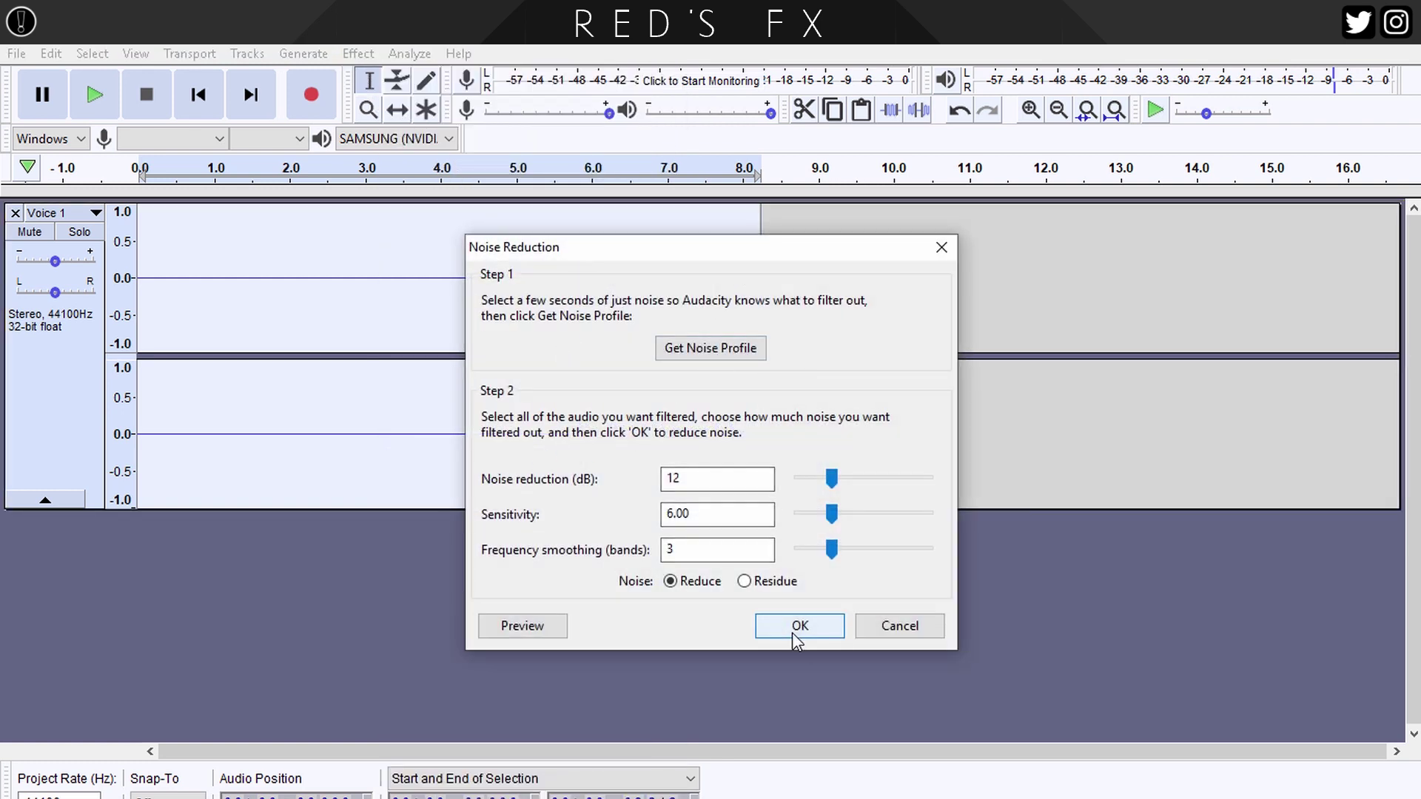
click(795, 628)
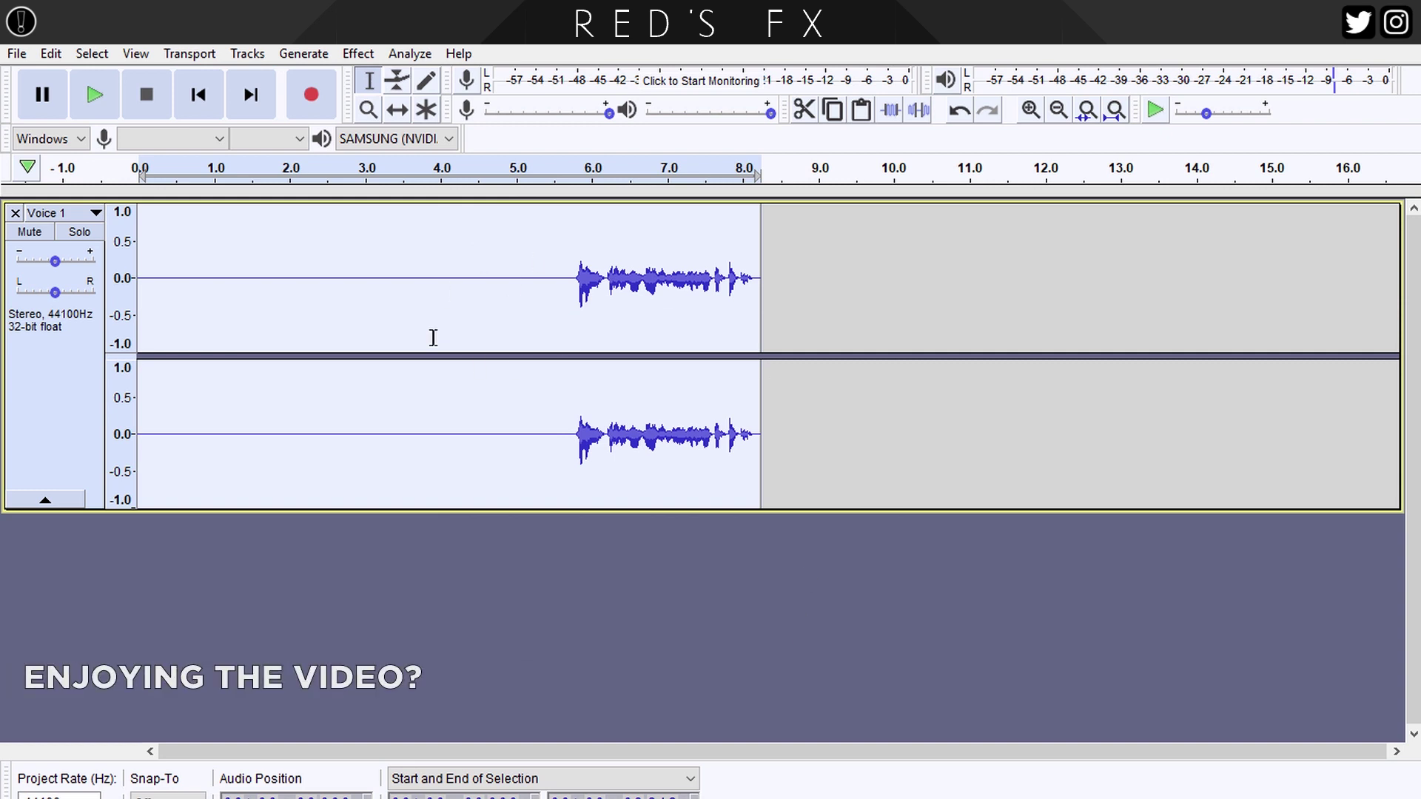
Step: Delete the silent stretch from 0 to 5.7 s so the speech starts at zero
drag(565, 280, 4, 275)
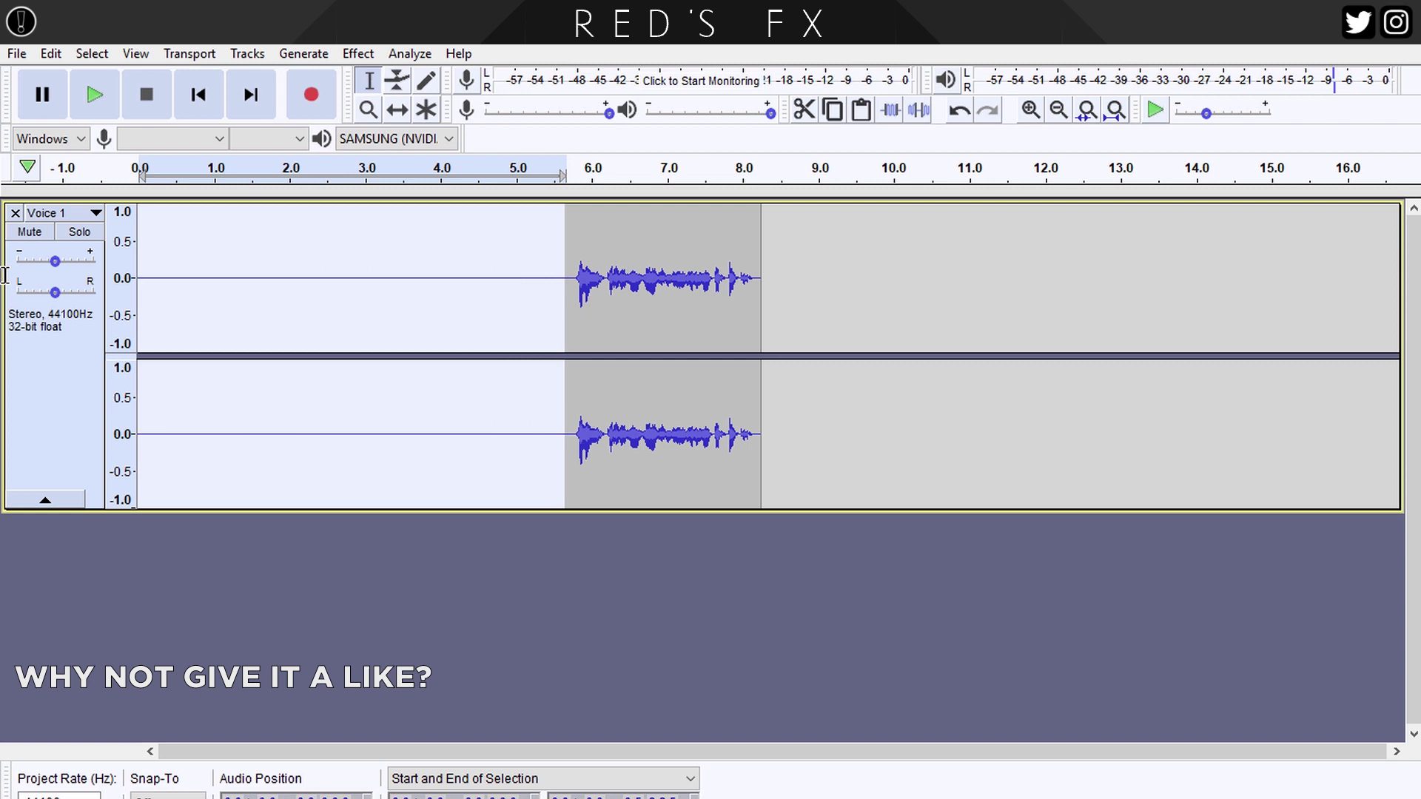
key(Delete)
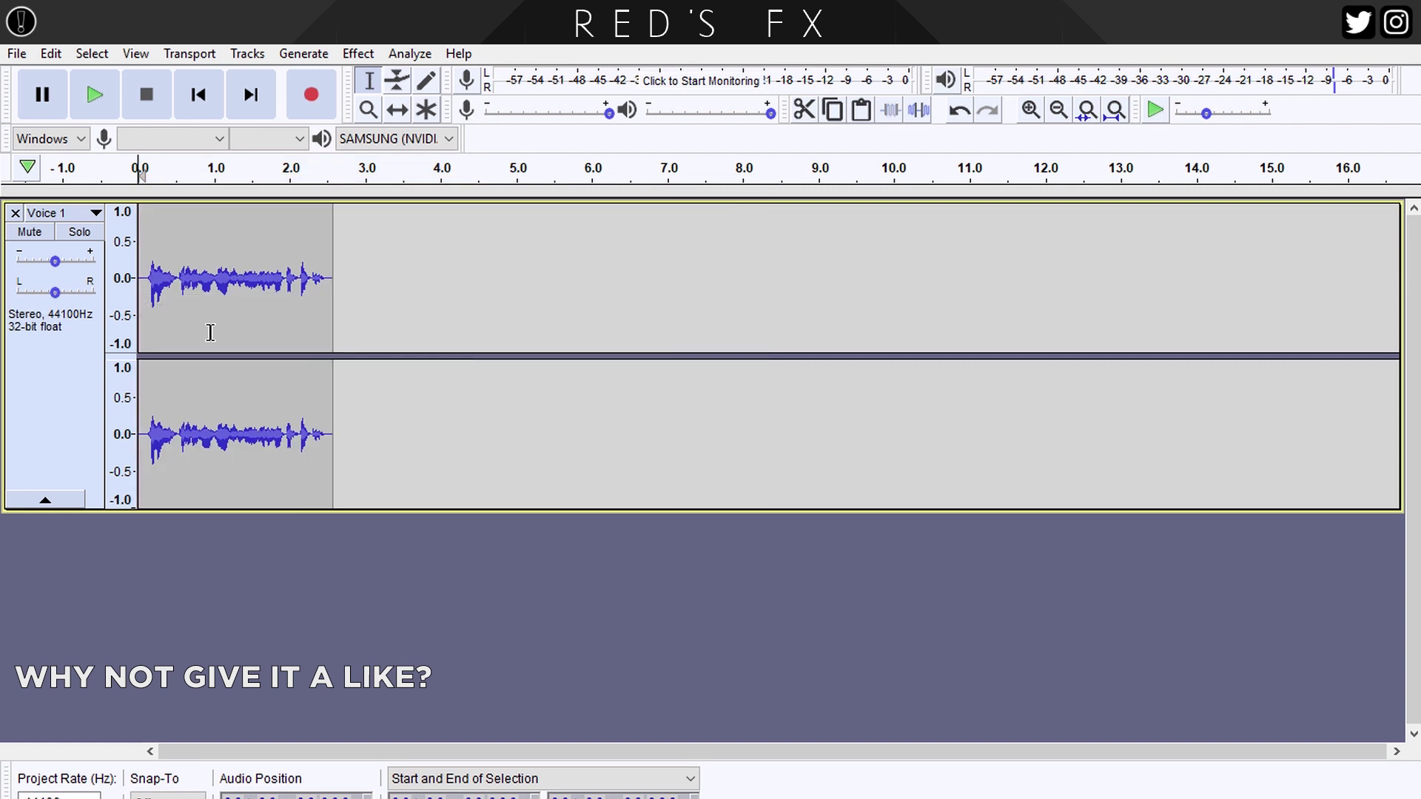
scroll(216, 343, up, 2)
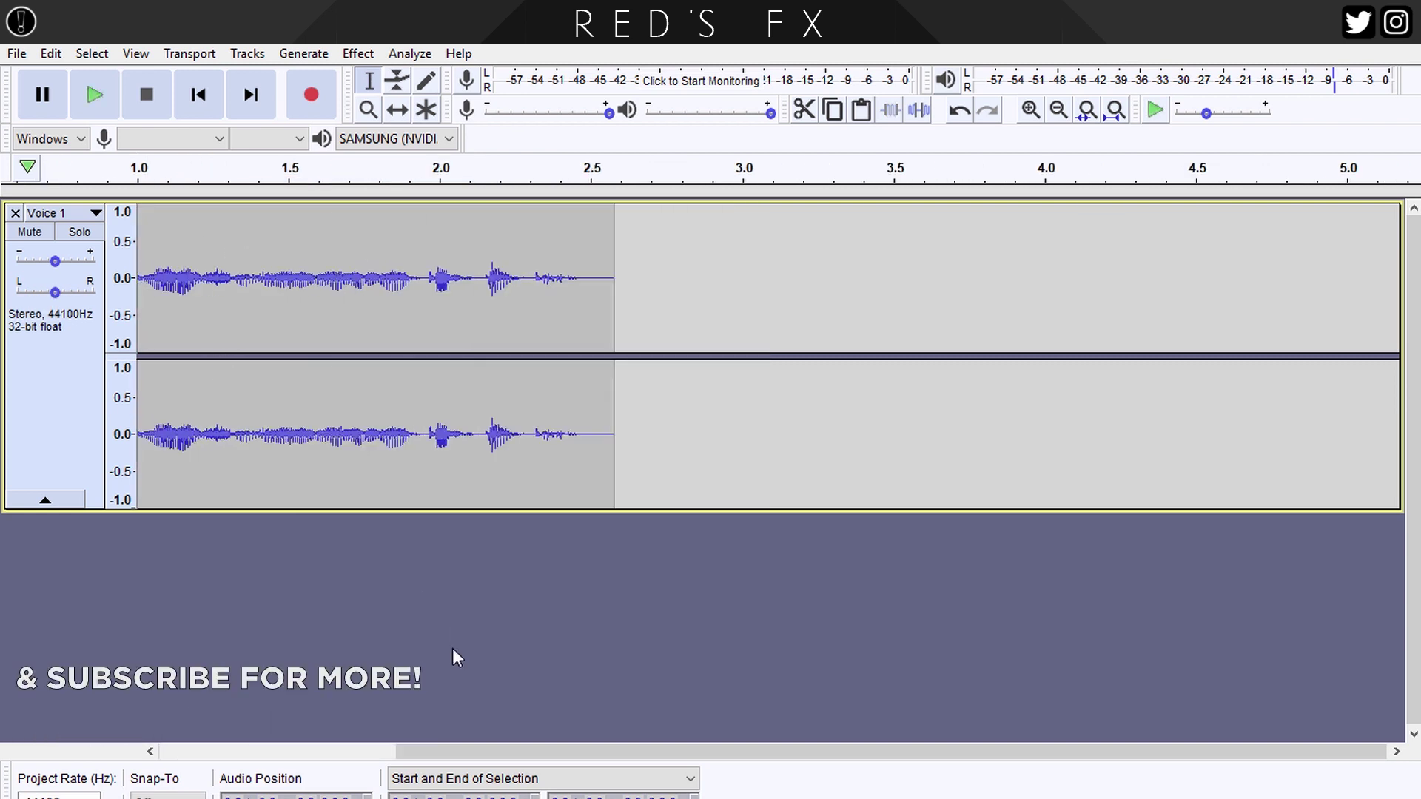
drag(504, 749, 237, 733)
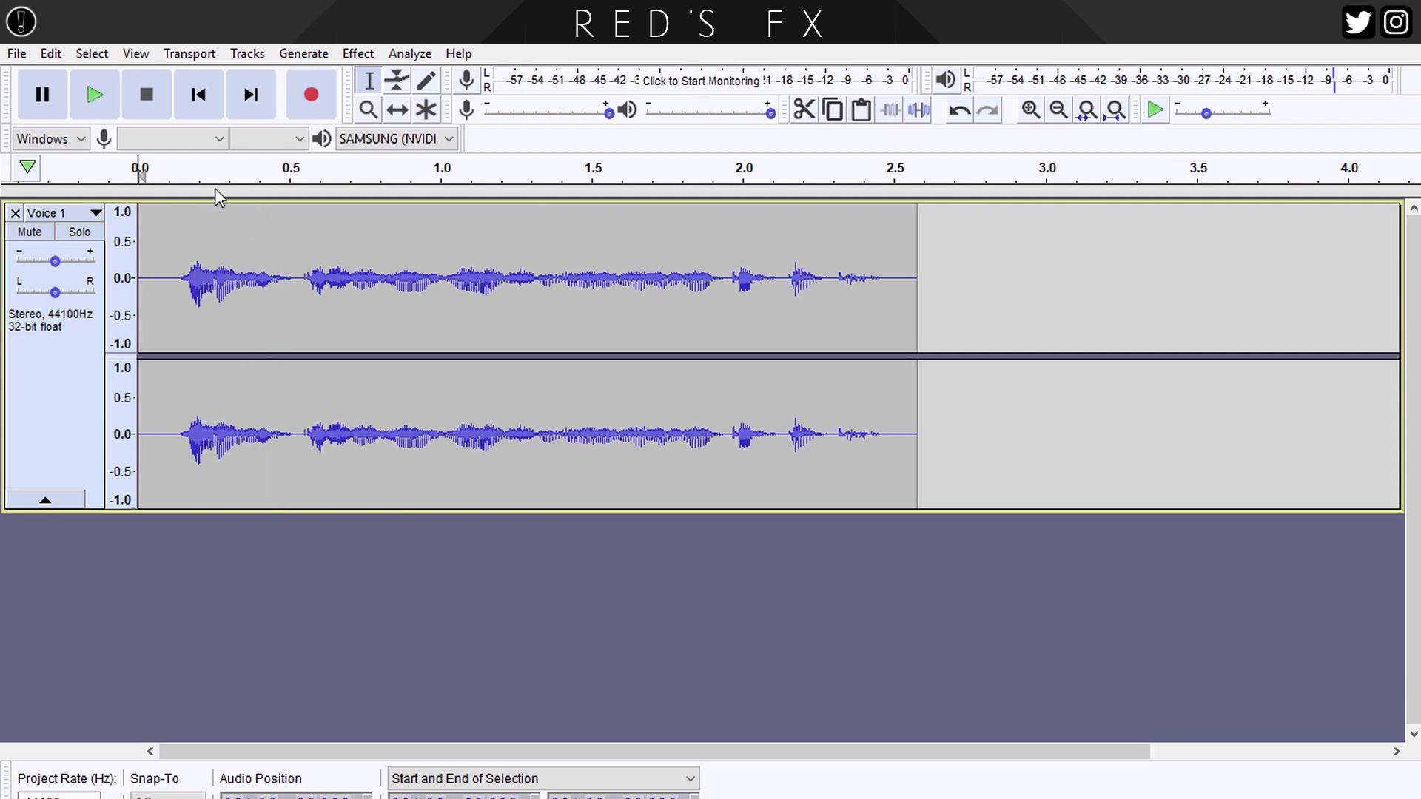
Step: Amplify the whole voice clip by 7.85 dB and play it back
double_click(263, 237)
click(358, 54)
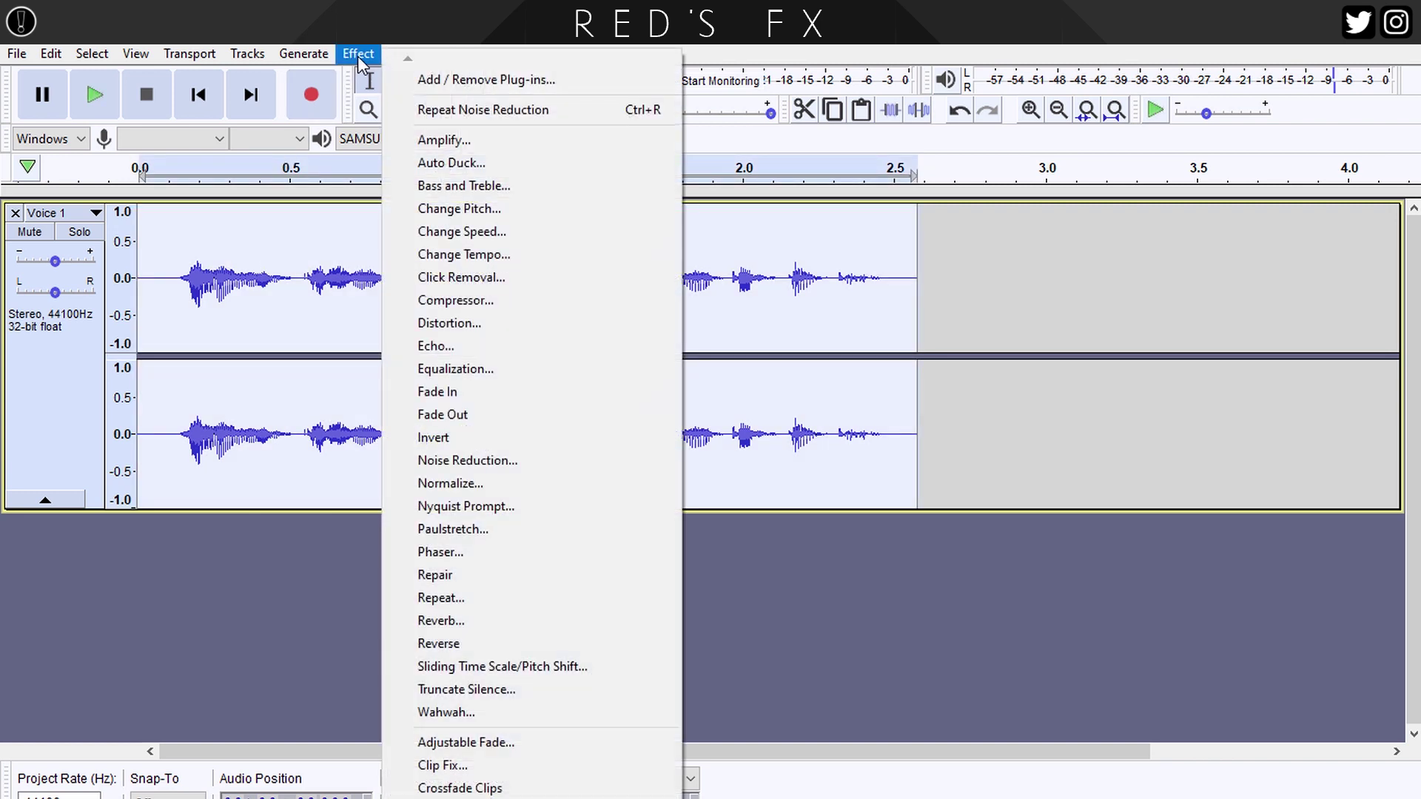
click(441, 141)
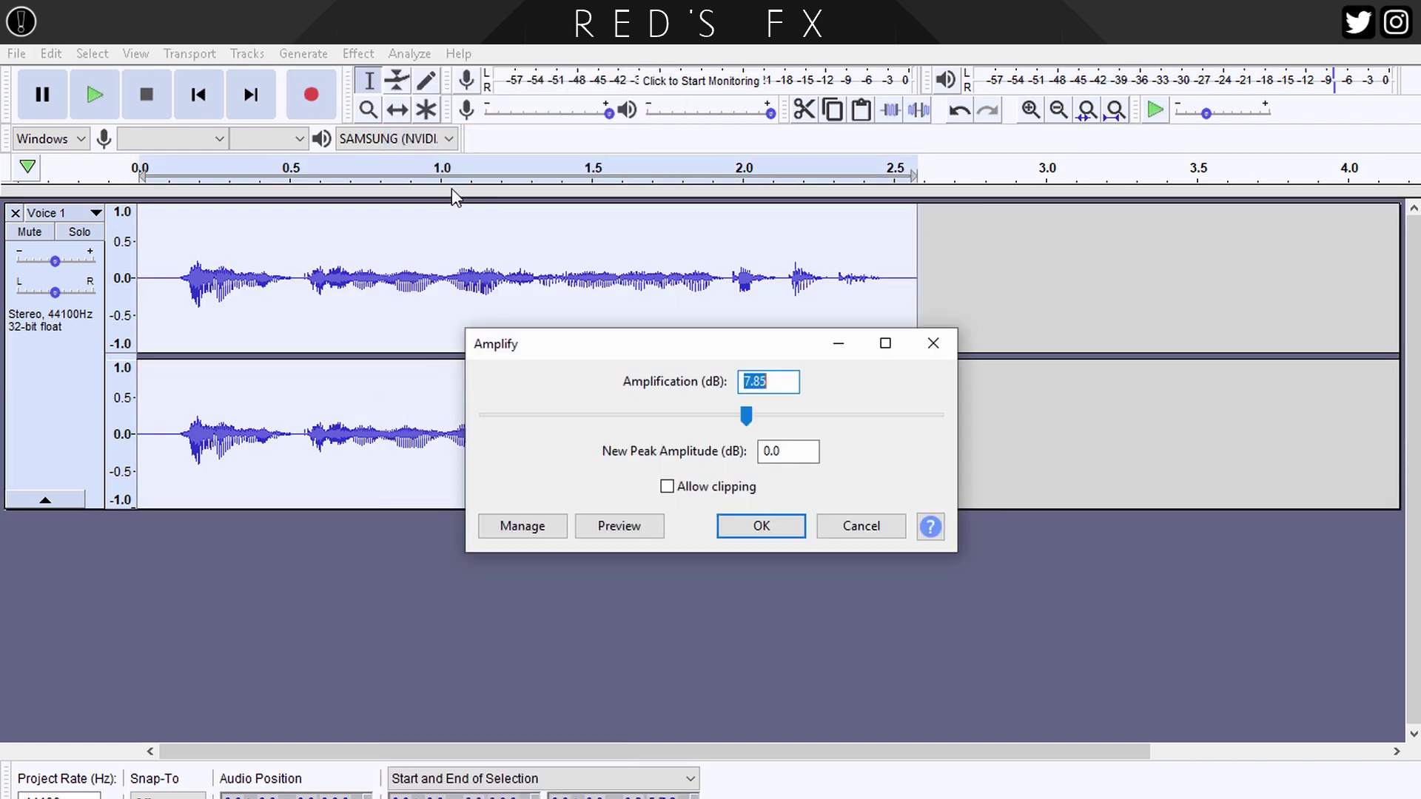
click(760, 525)
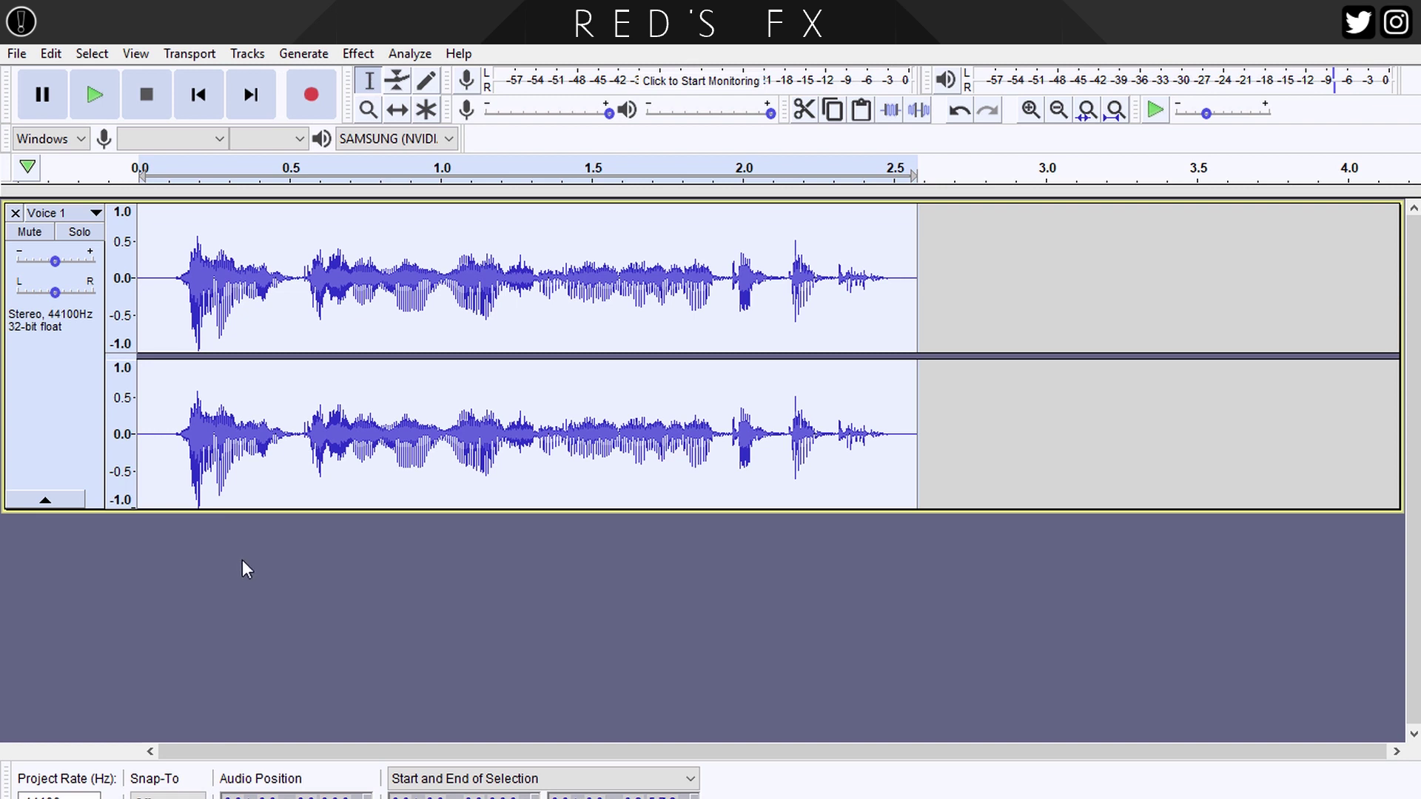
key(space)
Step: Flatten the Equalization curve and add control points near 100 Hz and 200 Hz
click(359, 58)
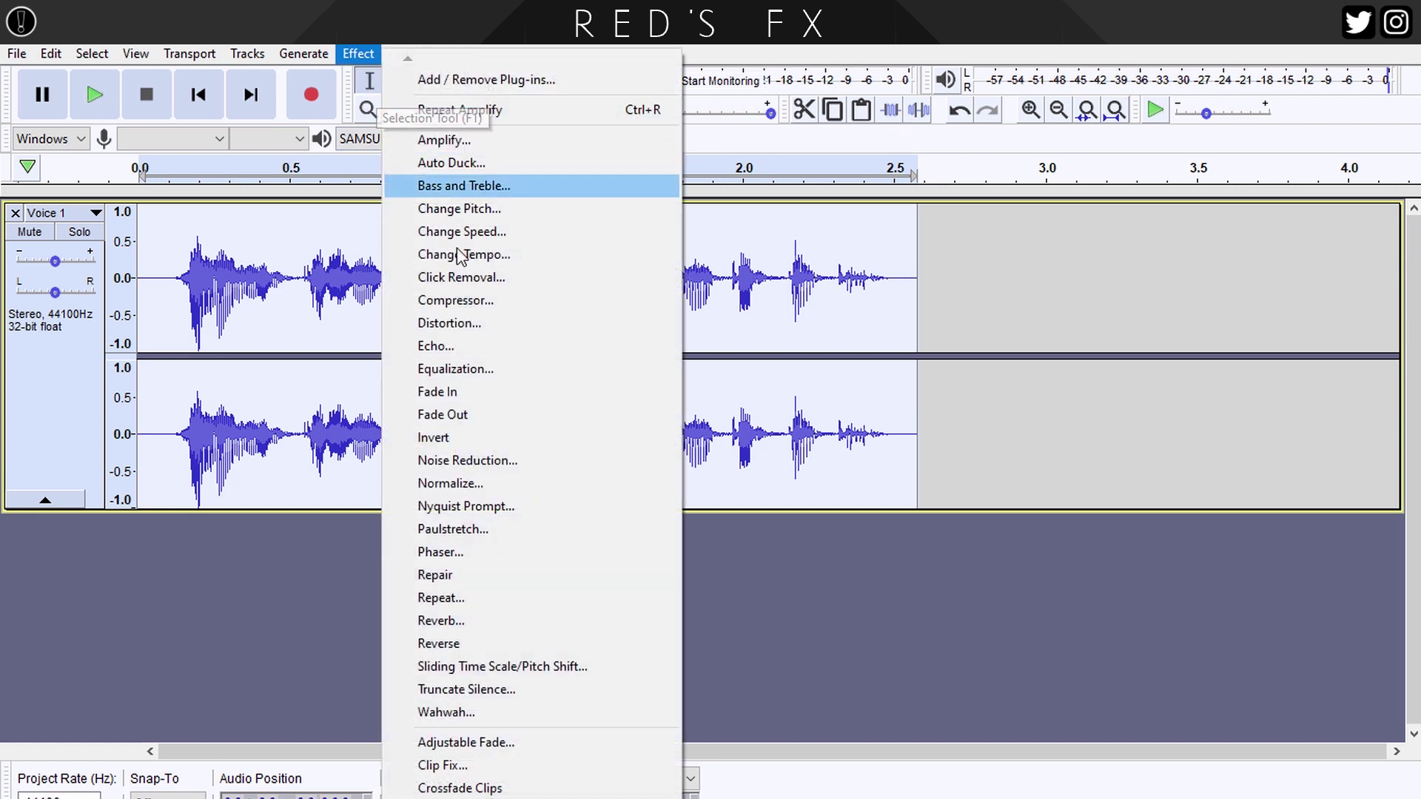
click(496, 370)
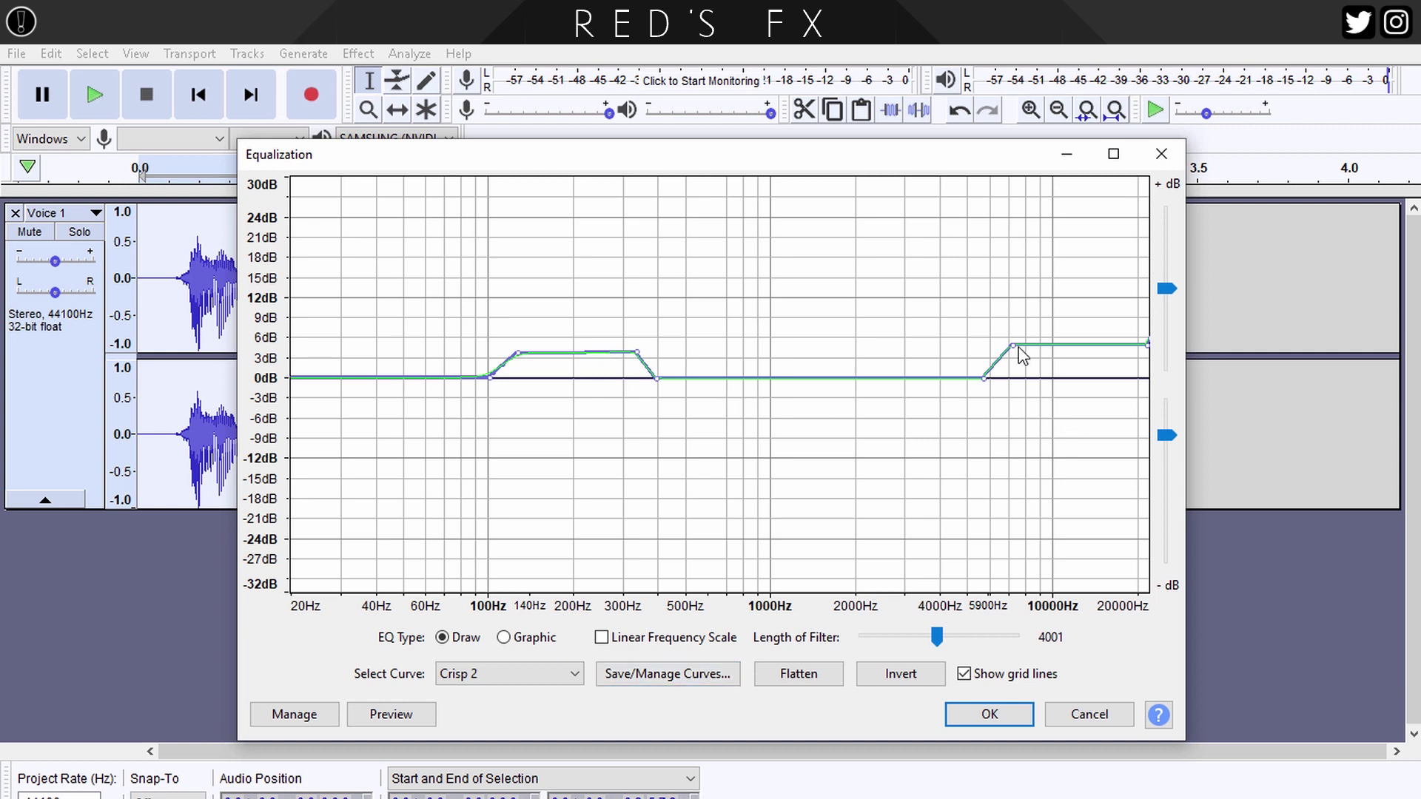
click(796, 675)
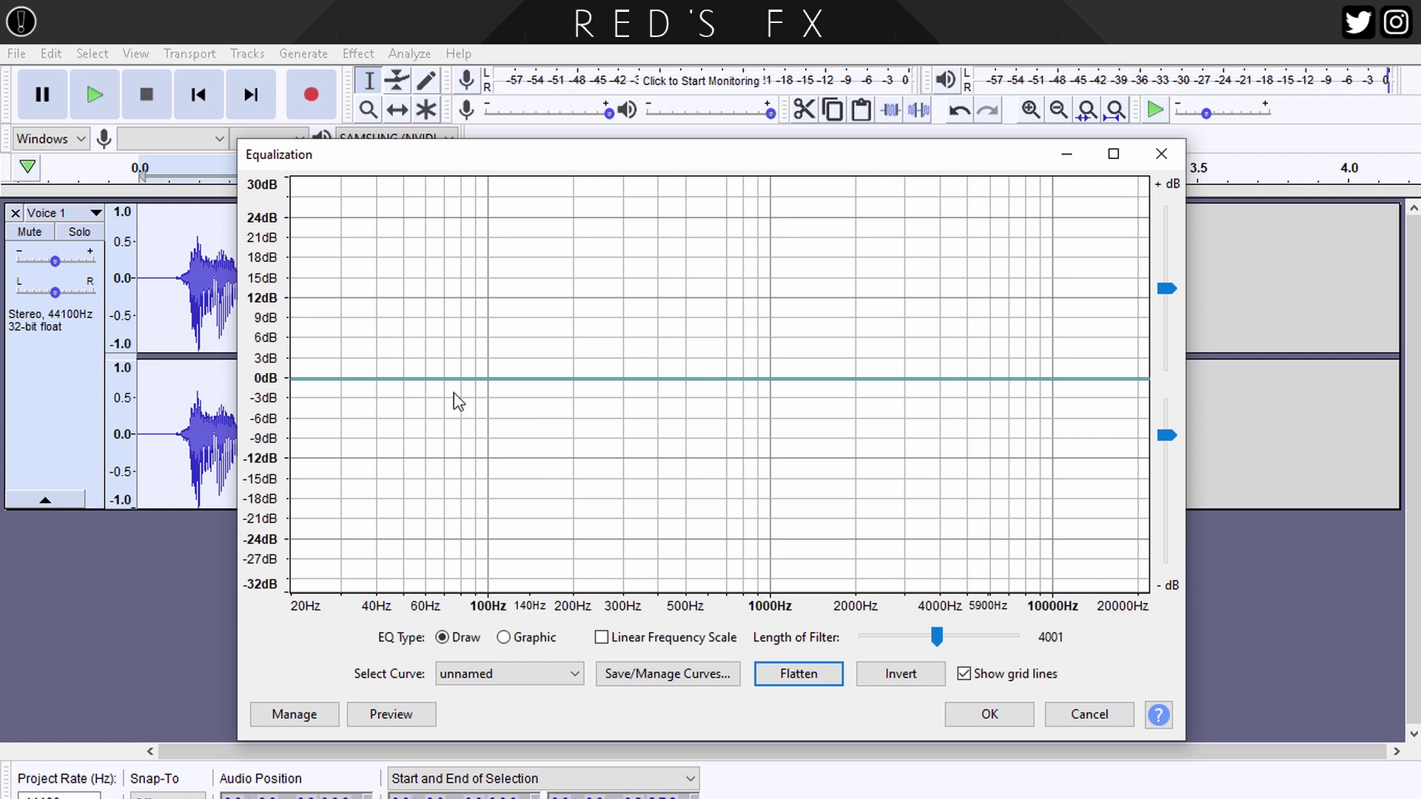
click(473, 379)
click(495, 380)
click(548, 382)
click(572, 381)
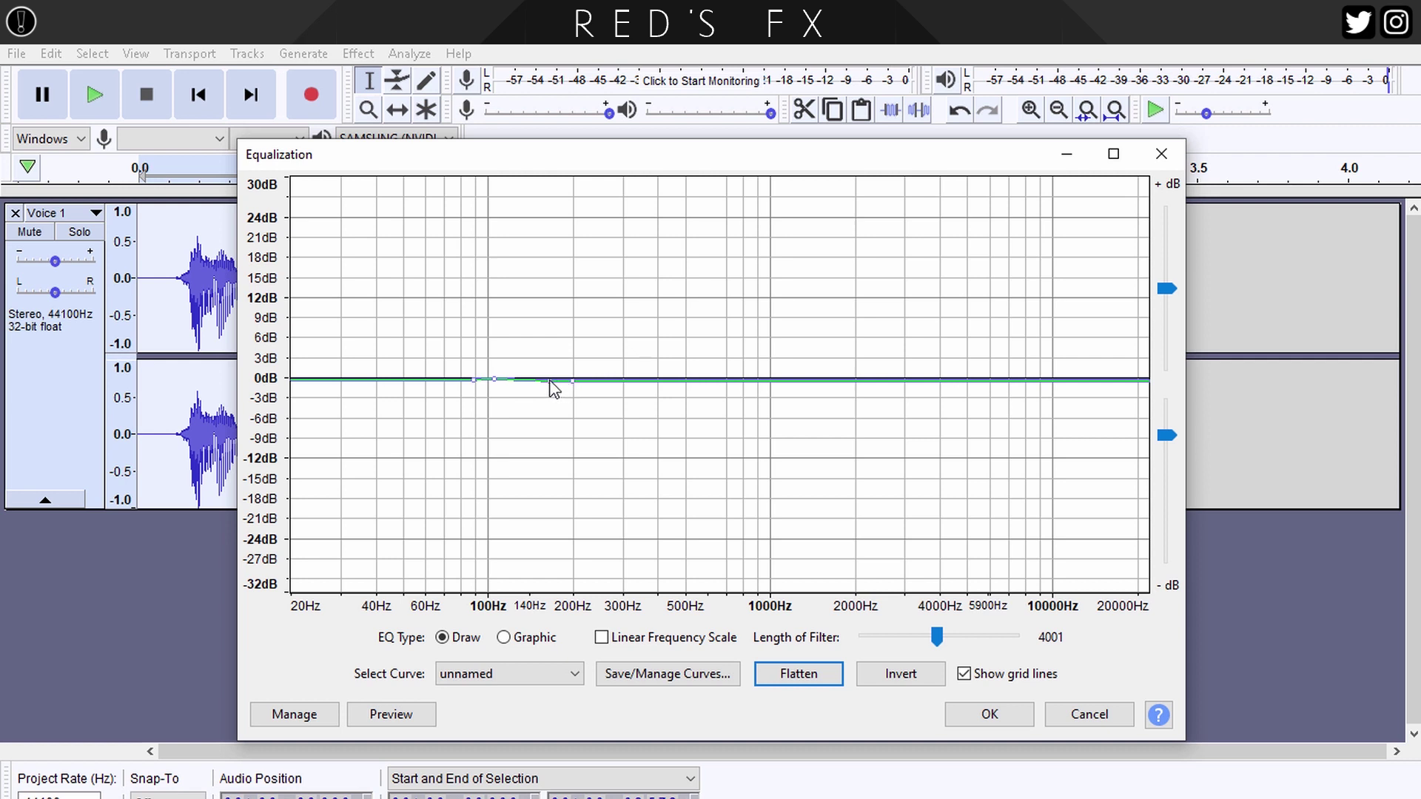
Step: Shape a ~5 dB boost around 100–200 Hz and lift above 10000 Hz, then apply
drag(552, 382, 601, 382)
drag(473, 378, 444, 379)
drag(602, 386, 606, 380)
click(1001, 380)
drag(1042, 381, 1004, 378)
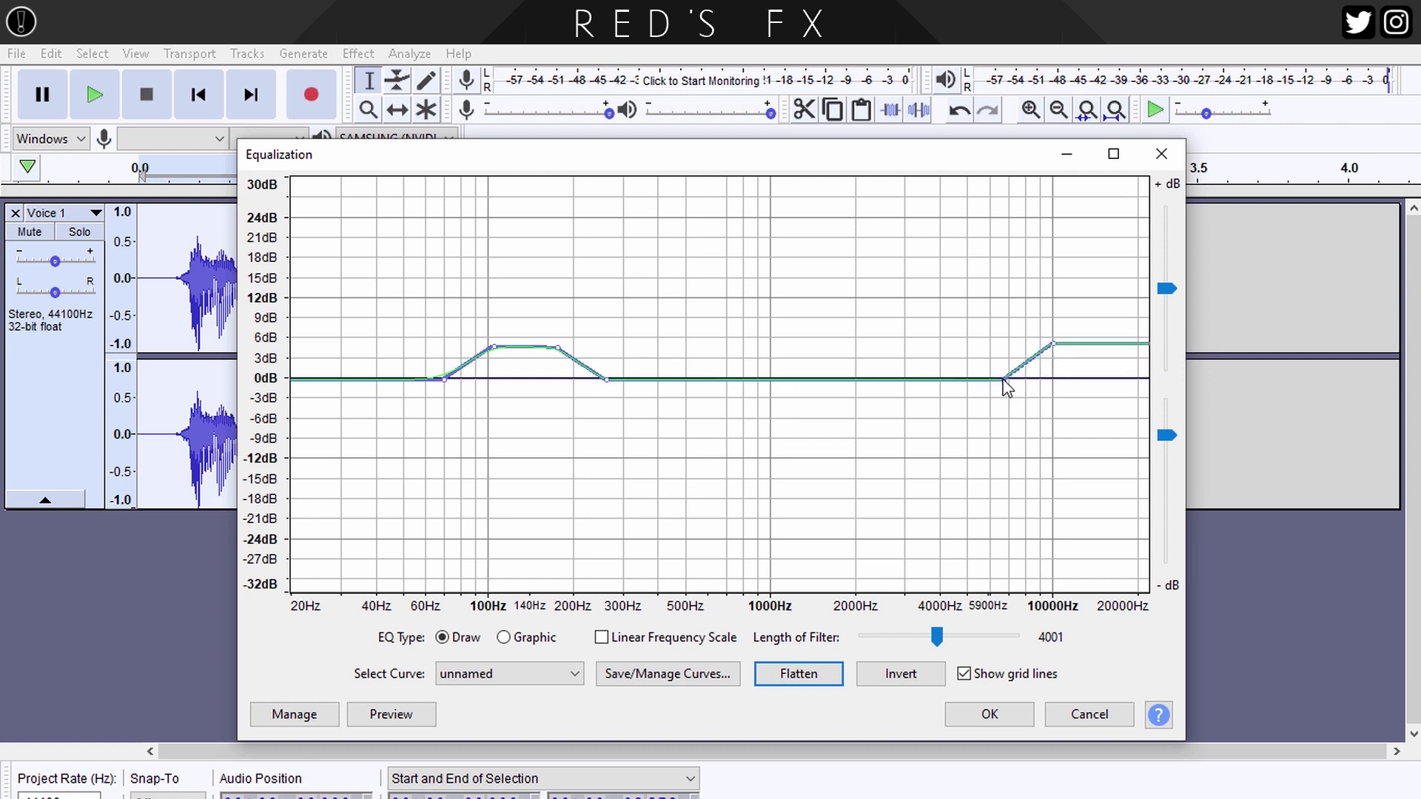
click(962, 712)
key(space)
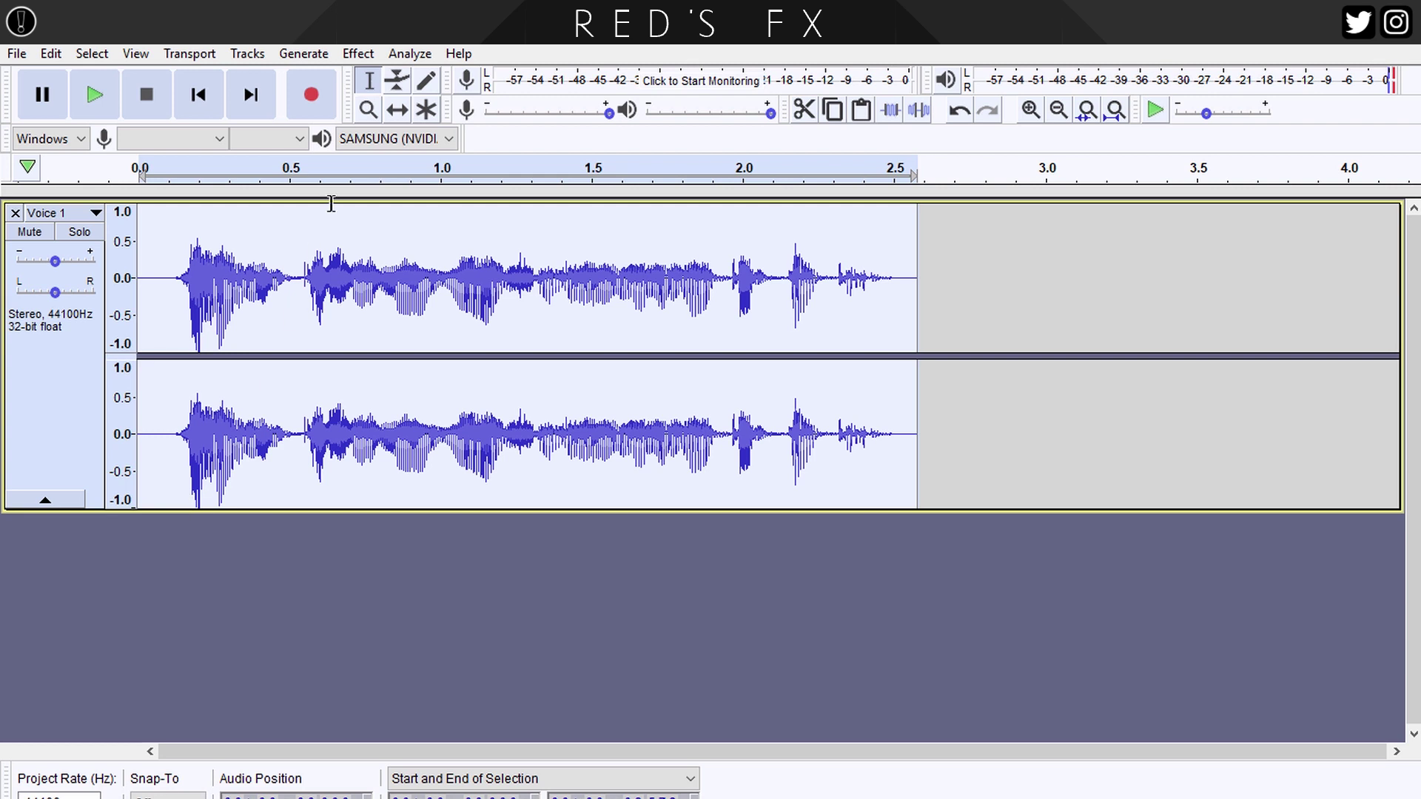
Step: Apply Amplify at the suggested -0.645 dB so peaks sit at 0 dB
click(356, 55)
click(456, 139)
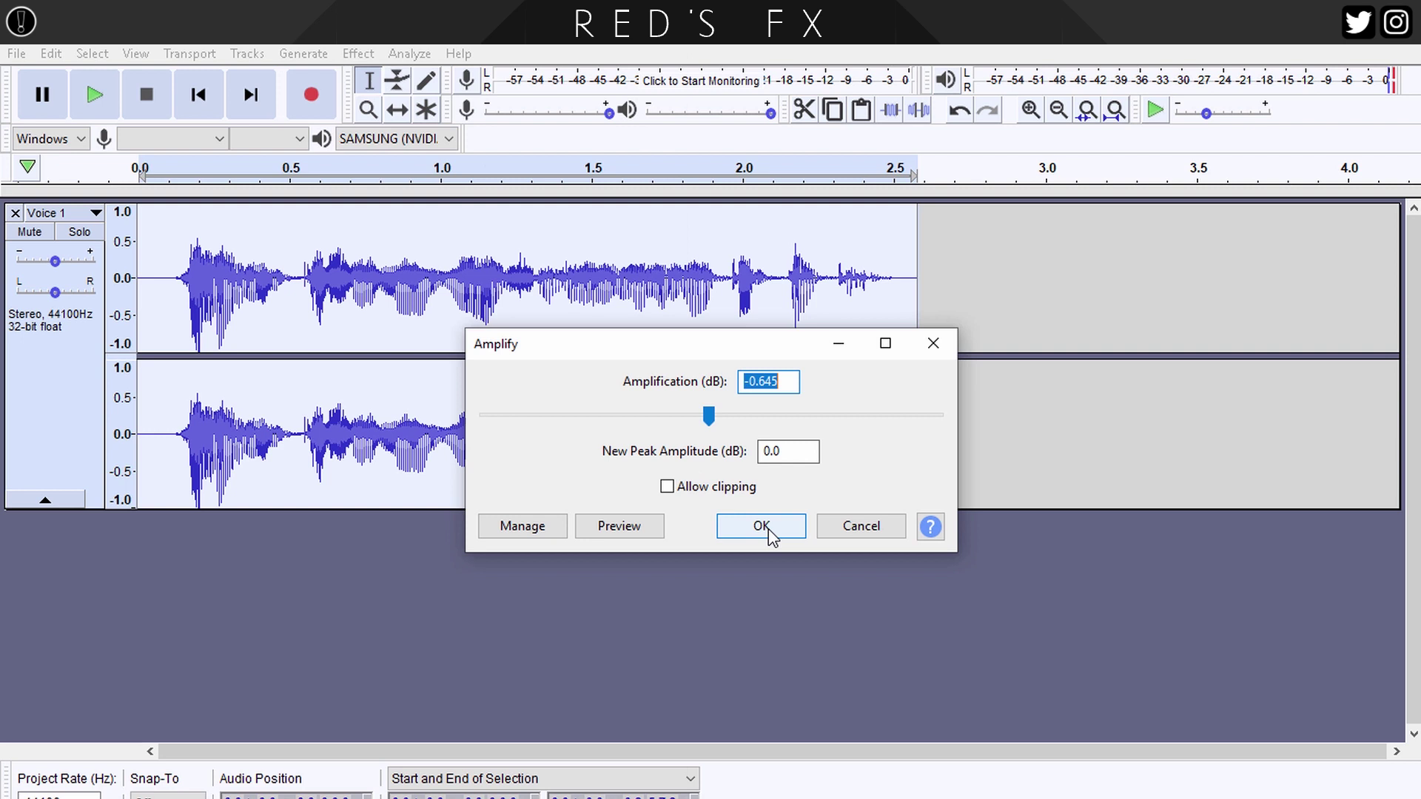
click(762, 526)
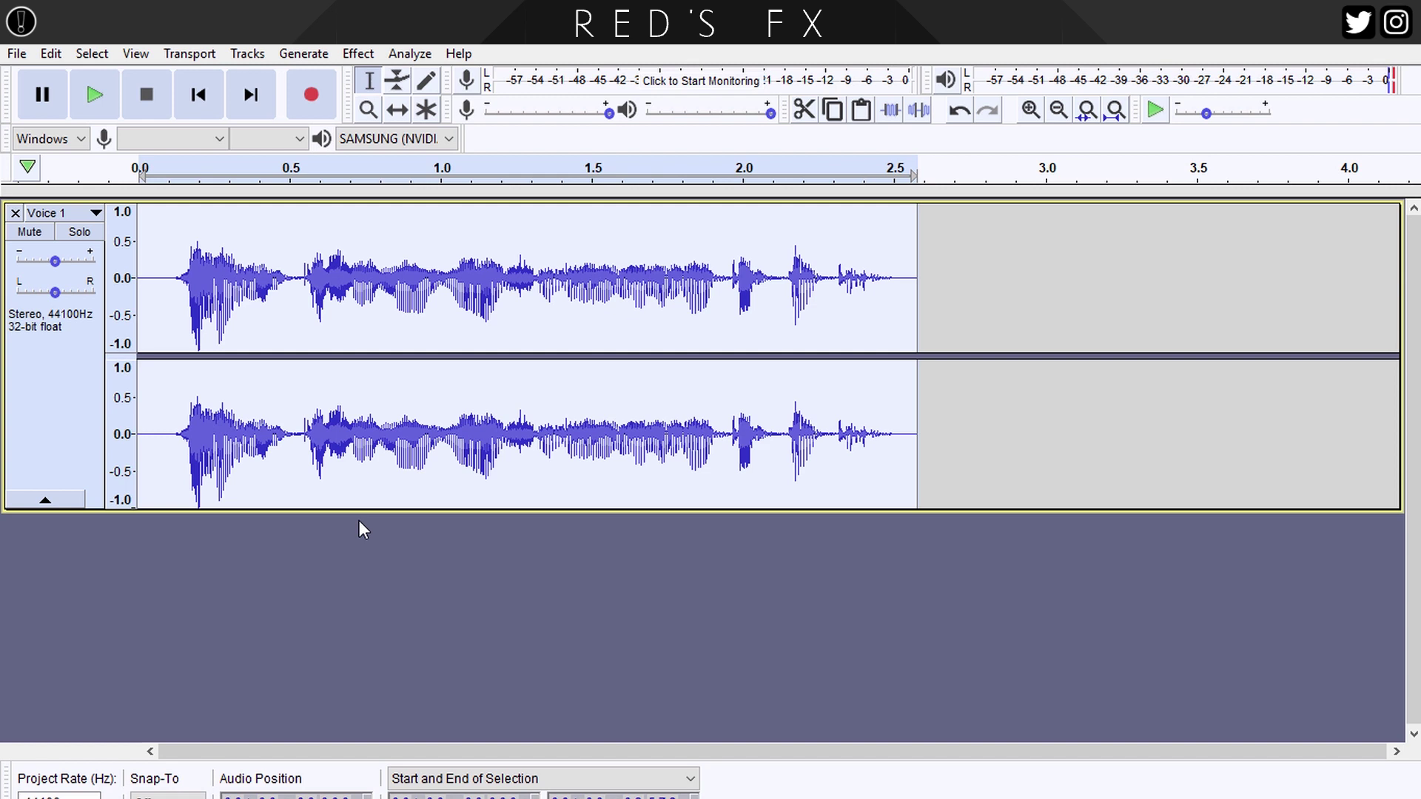
Step: Compress the voice with a -26 dB threshold, 2:1 ratio, fastest attack and 3.9 s release
click(363, 54)
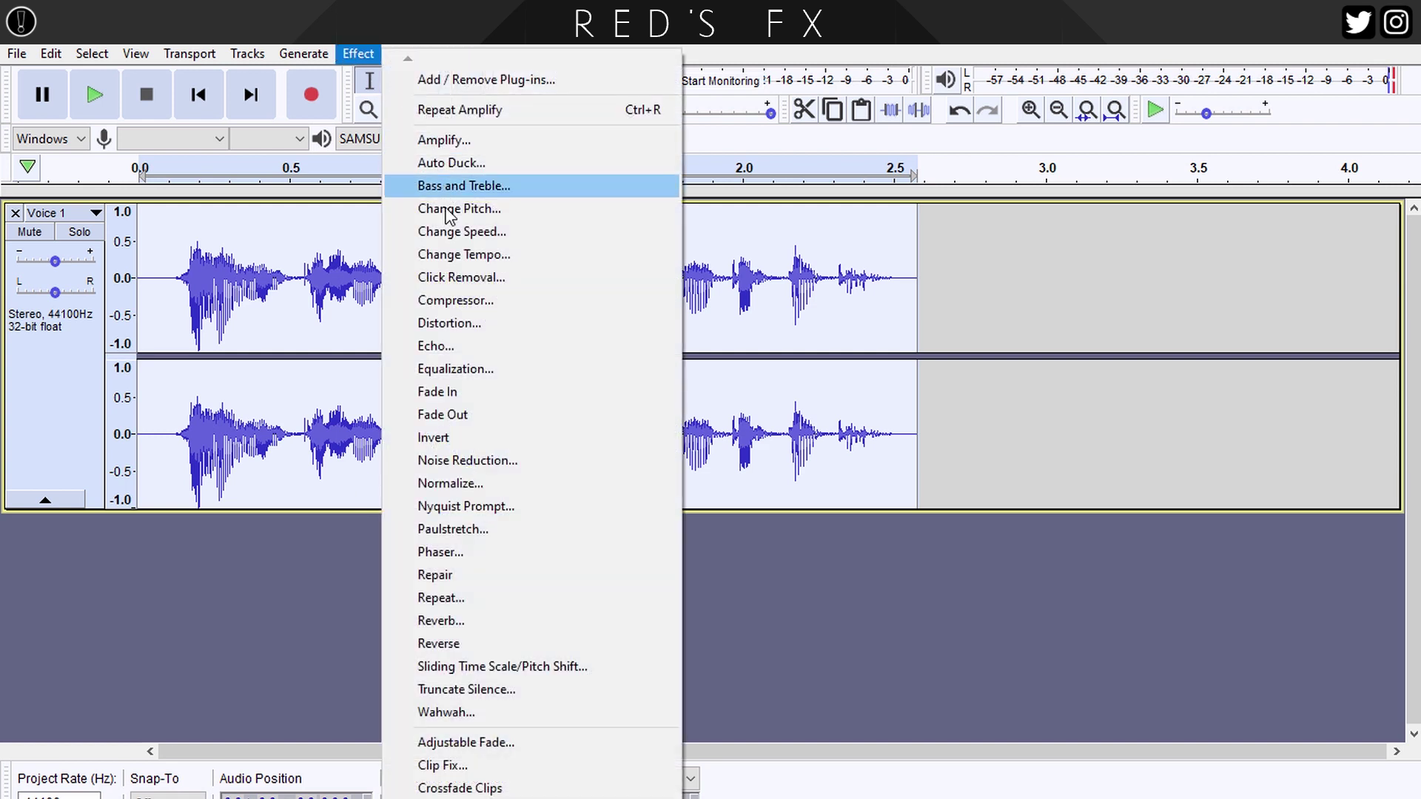
click(455, 300)
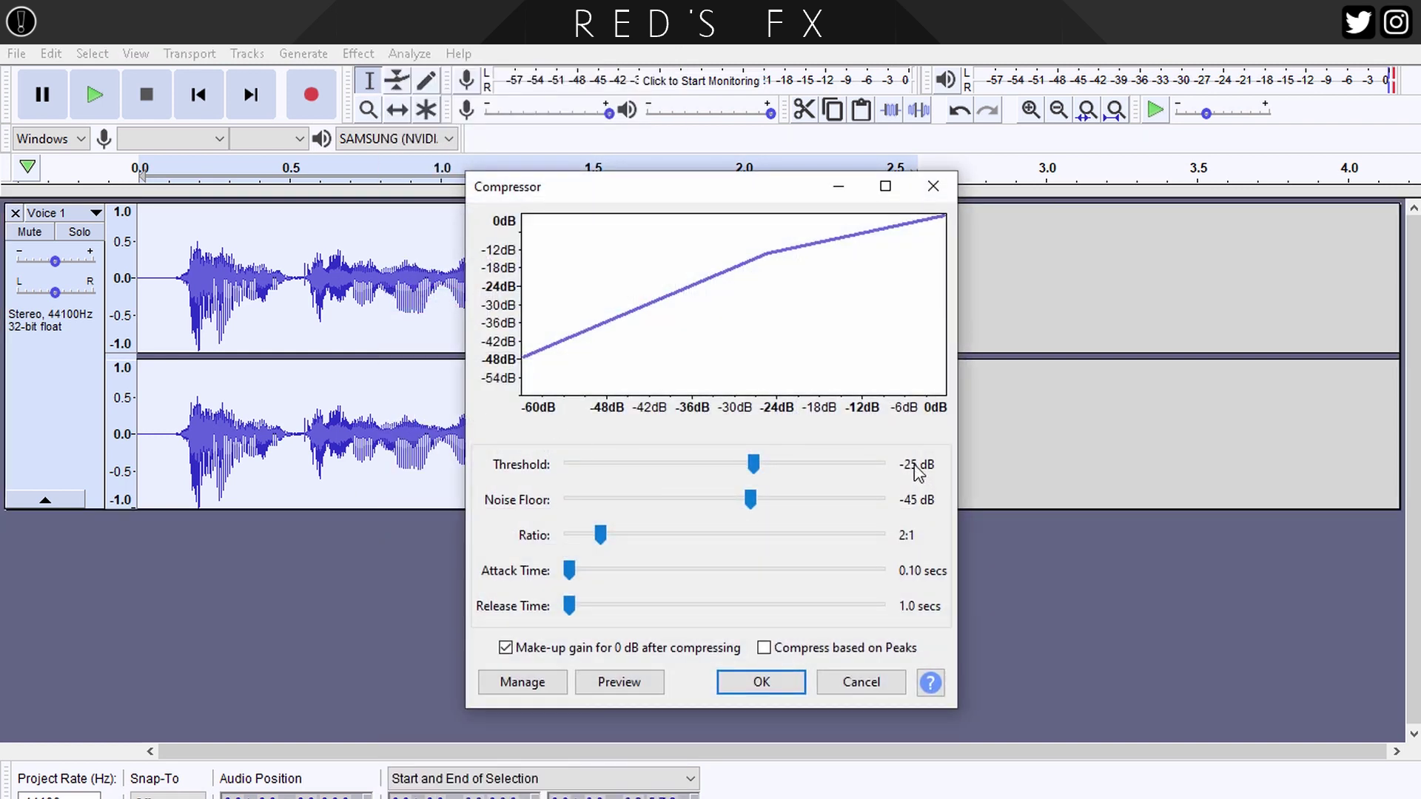
drag(753, 464, 743, 500)
drag(562, 581, 544, 608)
click(761, 679)
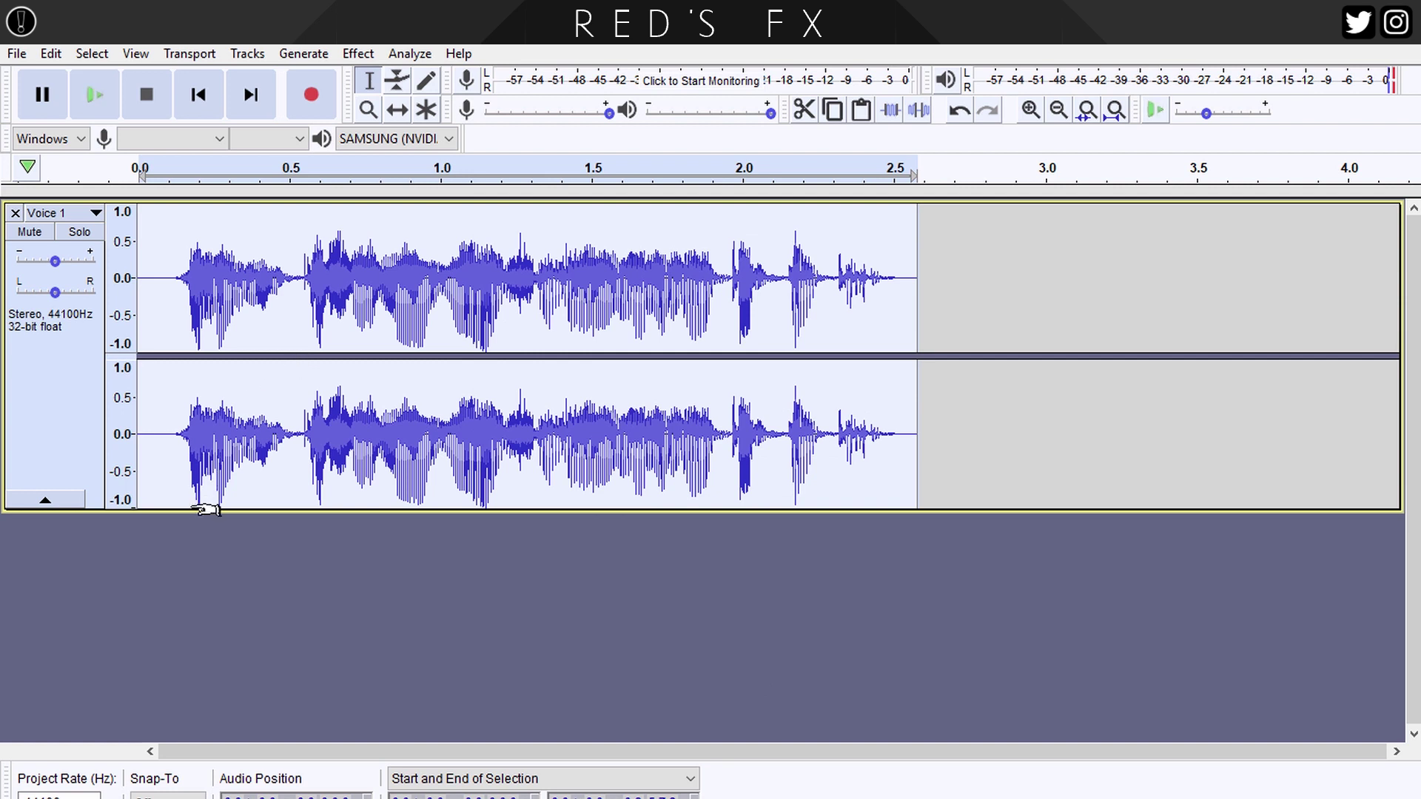
ctrl+scroll(192, 501, up, 1)
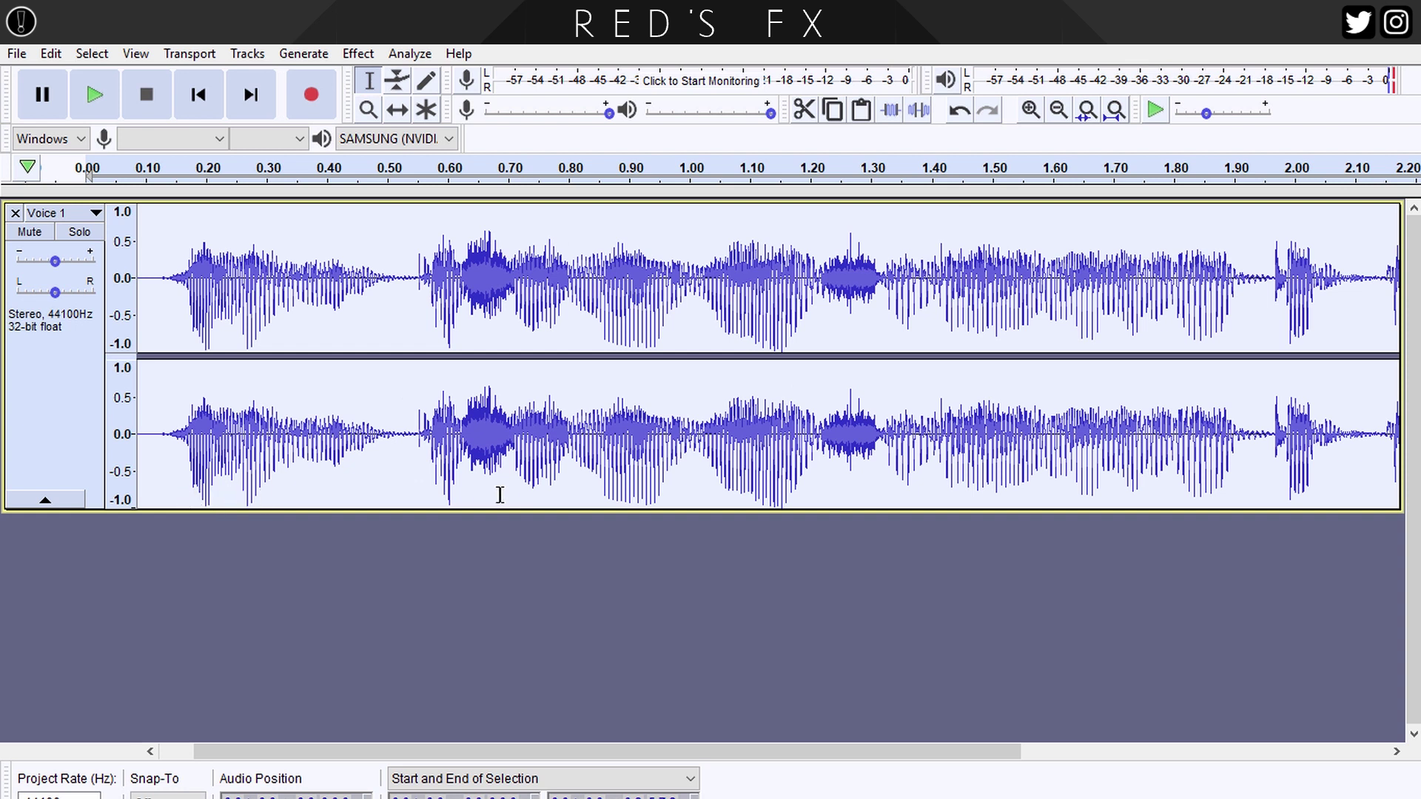
ctrl+scroll(500, 495, down, 1)
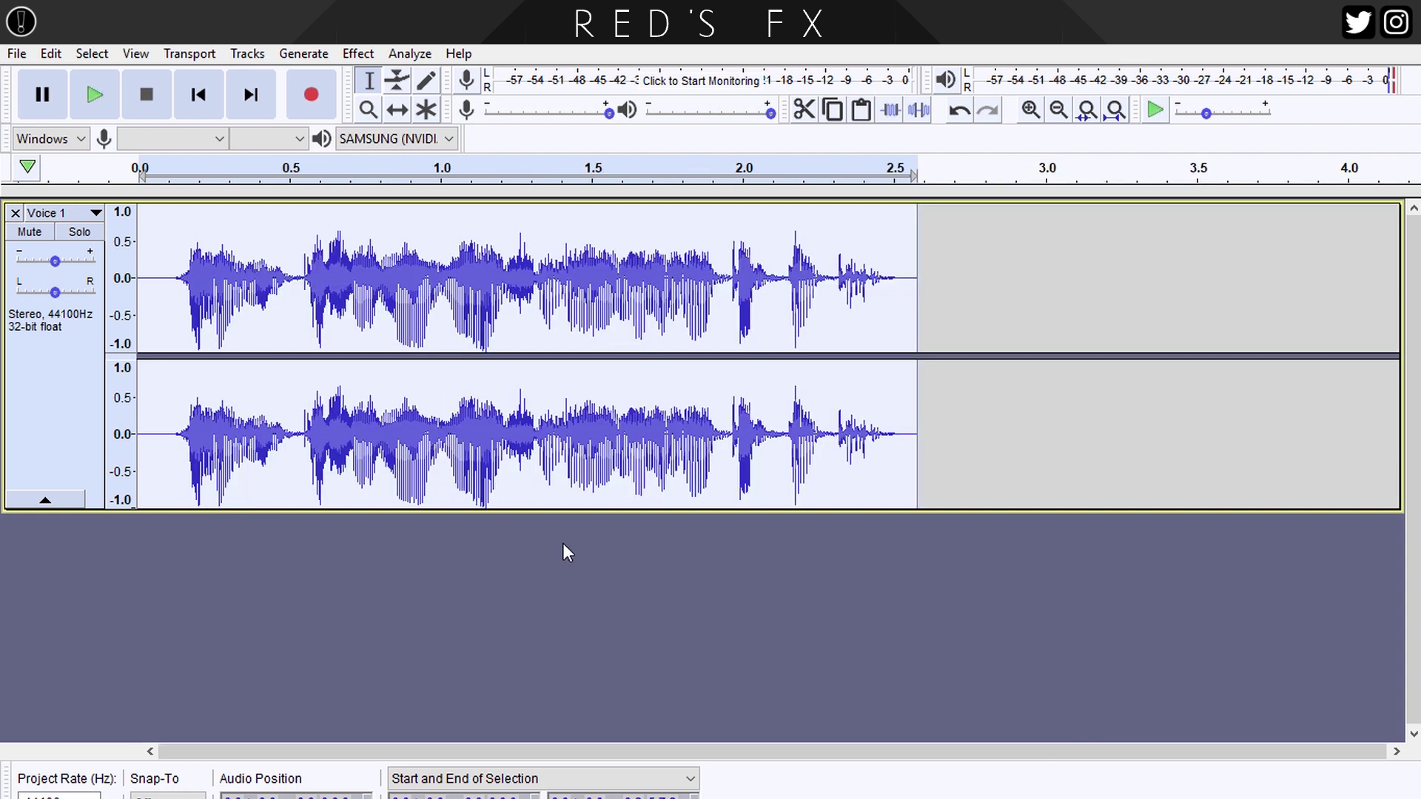